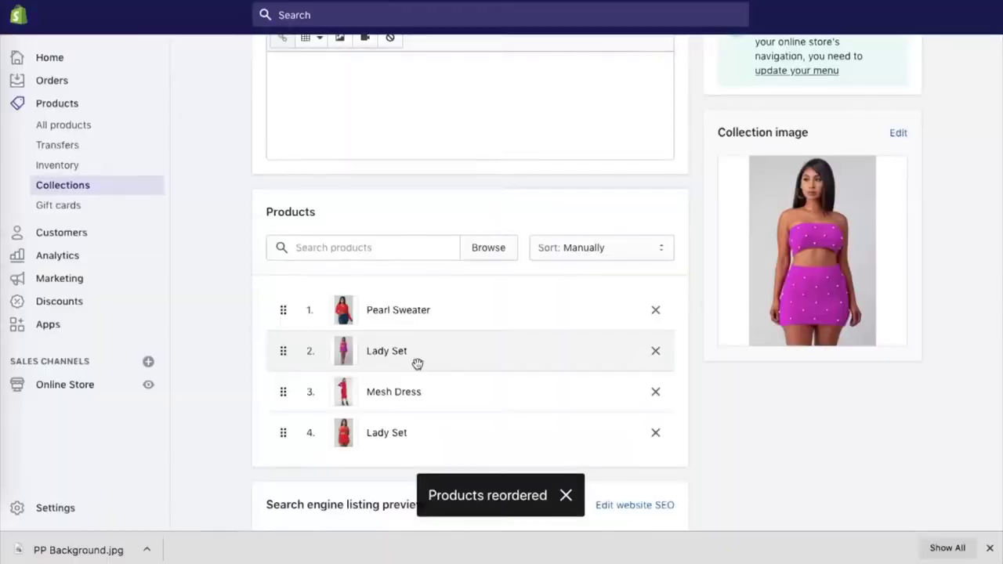
- Begin the She is Pwr collection's description by typing 'Collec'
{"action": "scroll", "coordinate": [727, 273], "scroll_direction": "up", "scroll_amount": 3}
{"action": "left_click", "coordinate": [282, 302]}
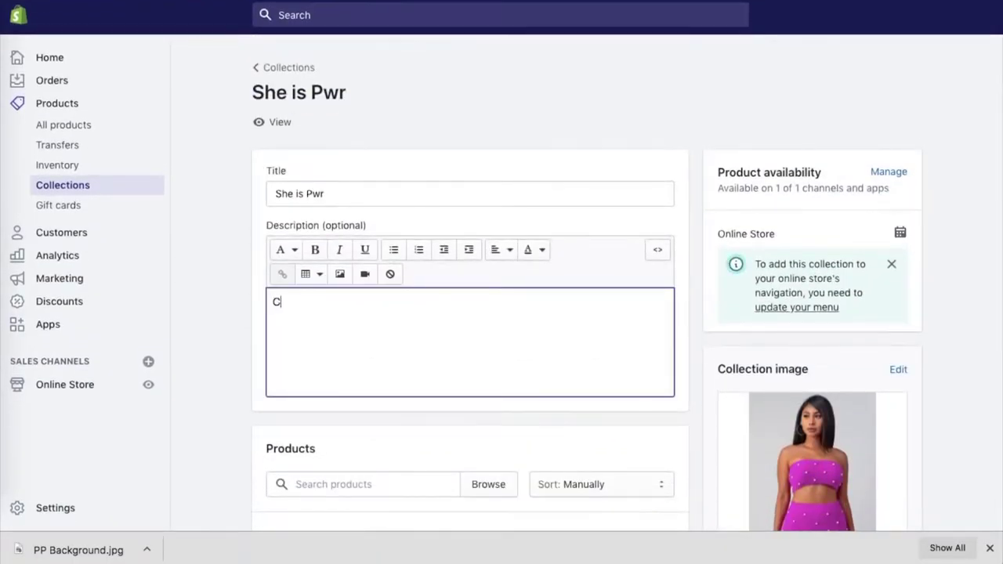
{"action": "type", "text": "Collec"}
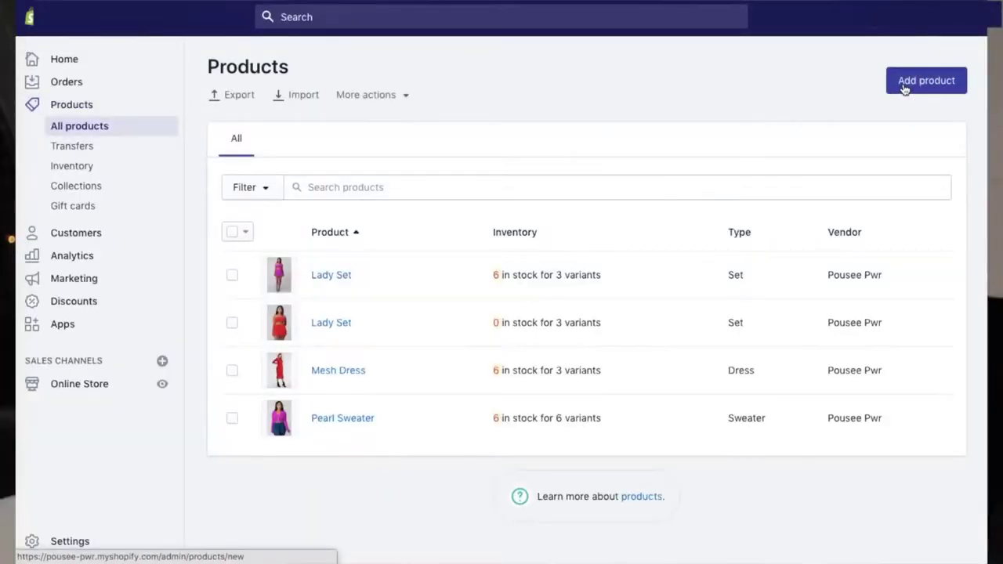
- Start the new Pearl Sweater product and assign it to the She is Pwr collection
{"action": "left_click", "coordinate": [905, 89]}
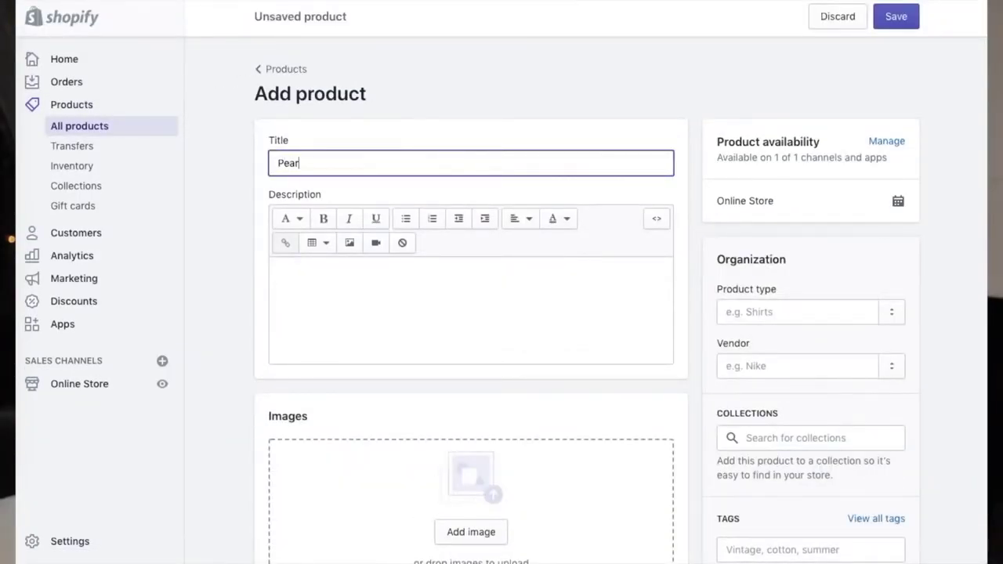
{"action": "scroll", "coordinate": [816, 204], "scroll_direction": "down", "scroll_amount": 3}
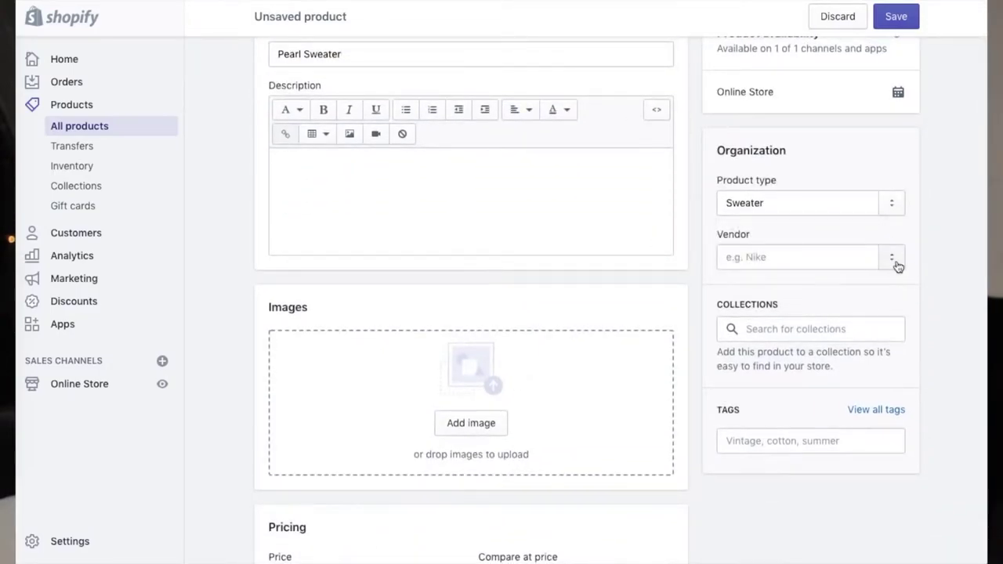
{"action": "left_click", "coordinate": [801, 328]}
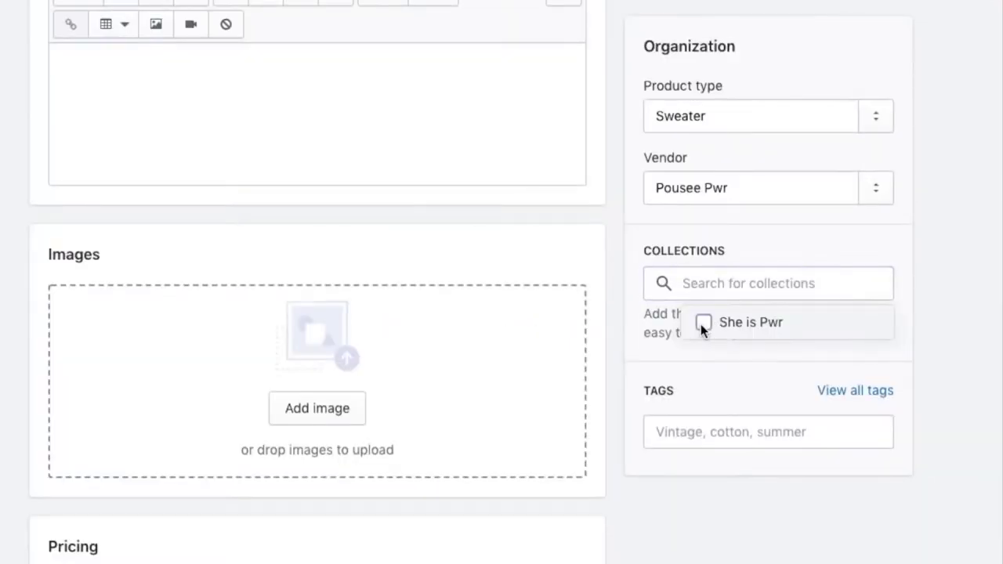
{"action": "left_click", "coordinate": [702, 323]}
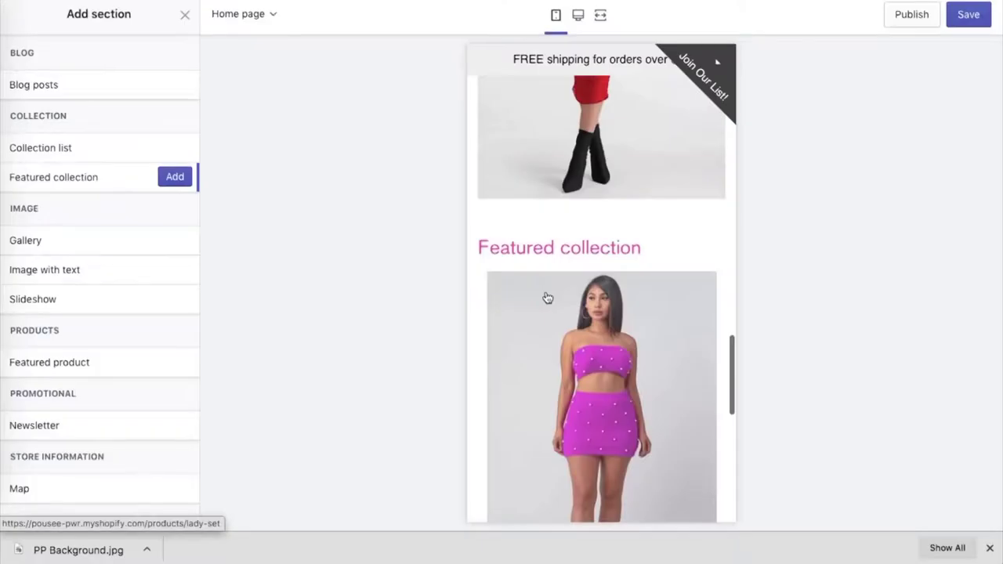
- Set the theme's headings font to Basic Commercial after previewing Antique Olive and others
{"action": "scroll", "coordinate": [546, 297], "scroll_direction": "up", "scroll_amount": 10}
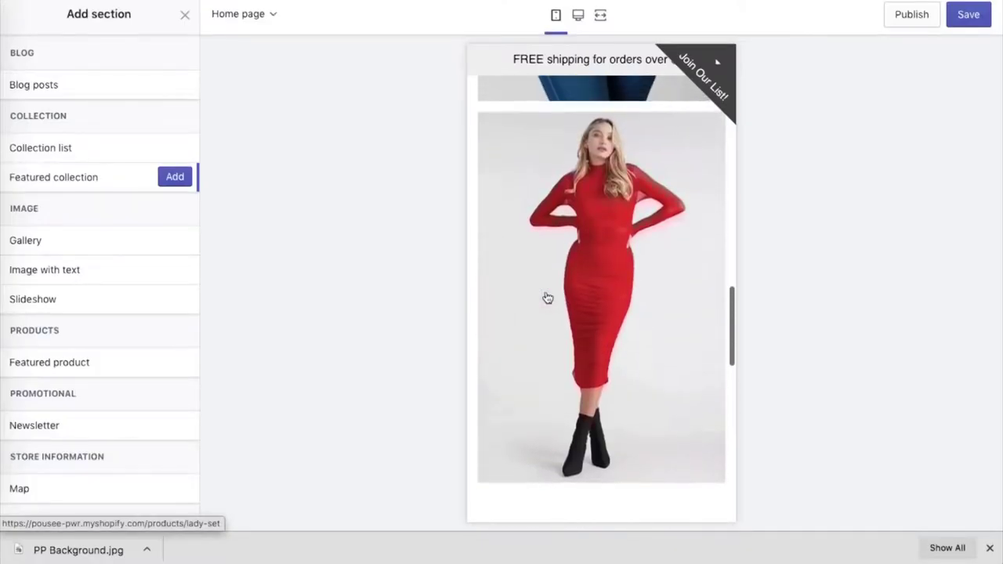
{"action": "scroll", "coordinate": [547, 297], "scroll_direction": "up", "scroll_amount": 3}
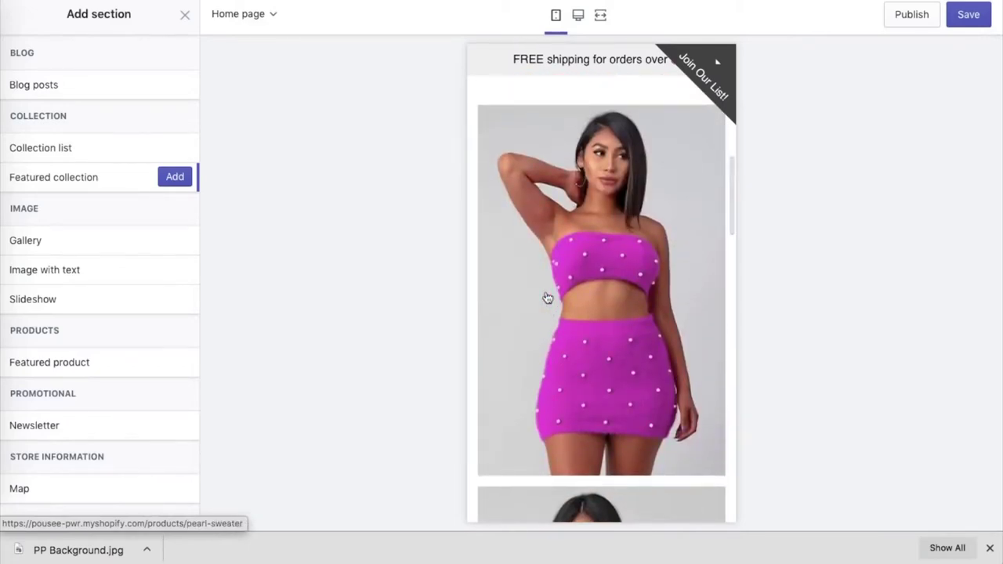
{"action": "scroll", "coordinate": [547, 298], "scroll_direction": "down", "scroll_amount": 1}
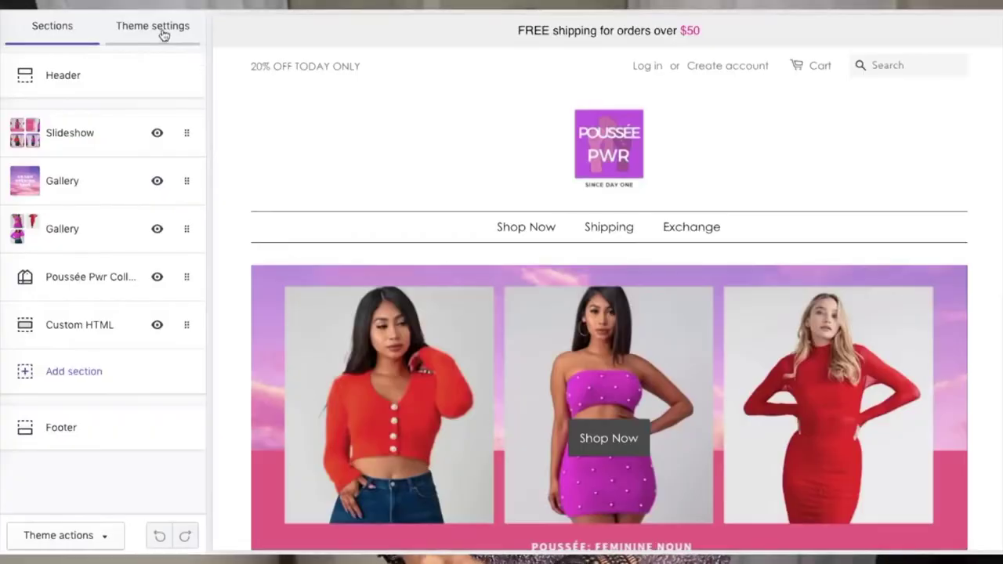
{"action": "left_click", "coordinate": [162, 32]}
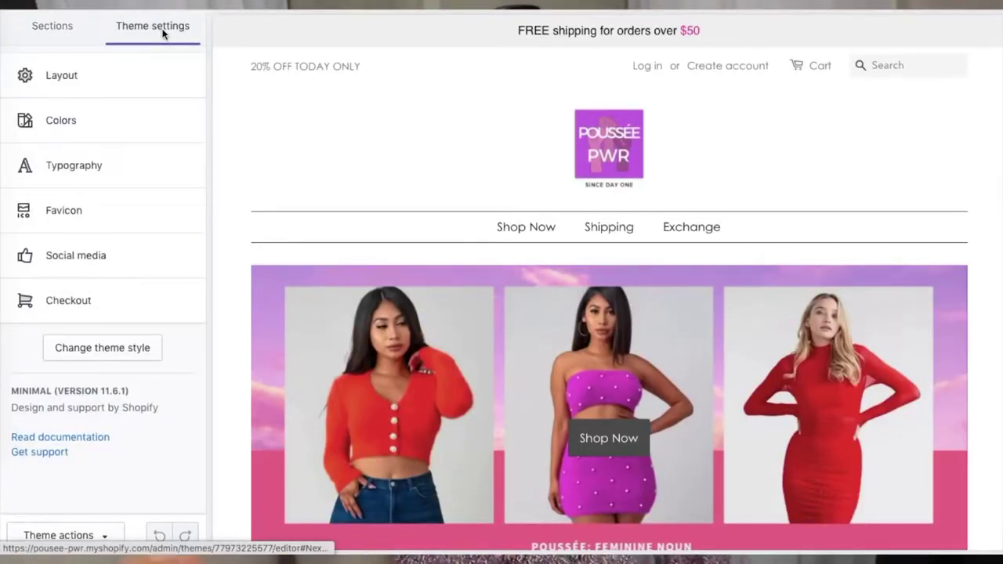
{"action": "left_click", "coordinate": [144, 169]}
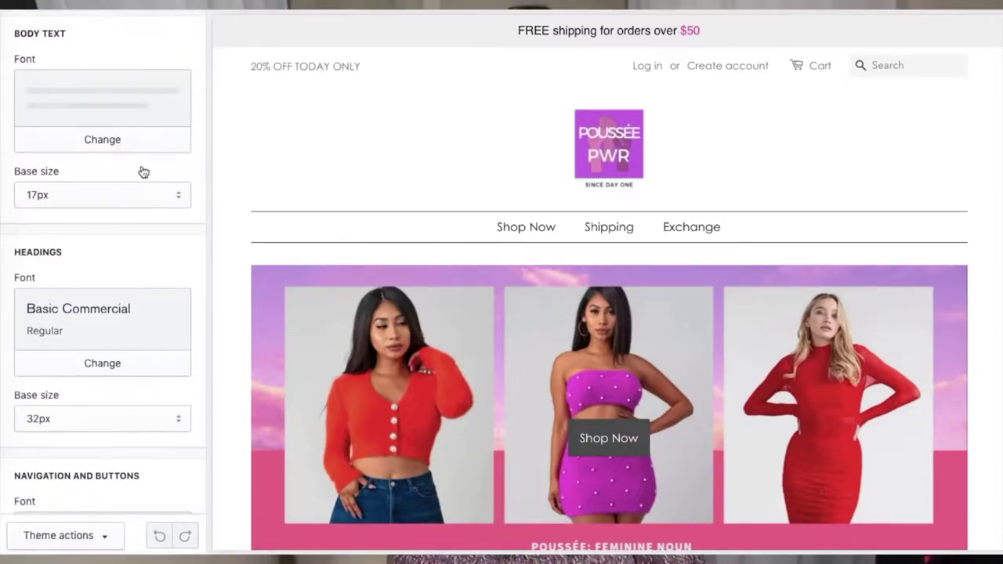
{"action": "left_click", "coordinate": [137, 161]}
{"action": "scroll", "coordinate": [102, 235], "scroll_direction": "down", "scroll_amount": 1}
{"action": "left_click", "coordinate": [54, 407]}
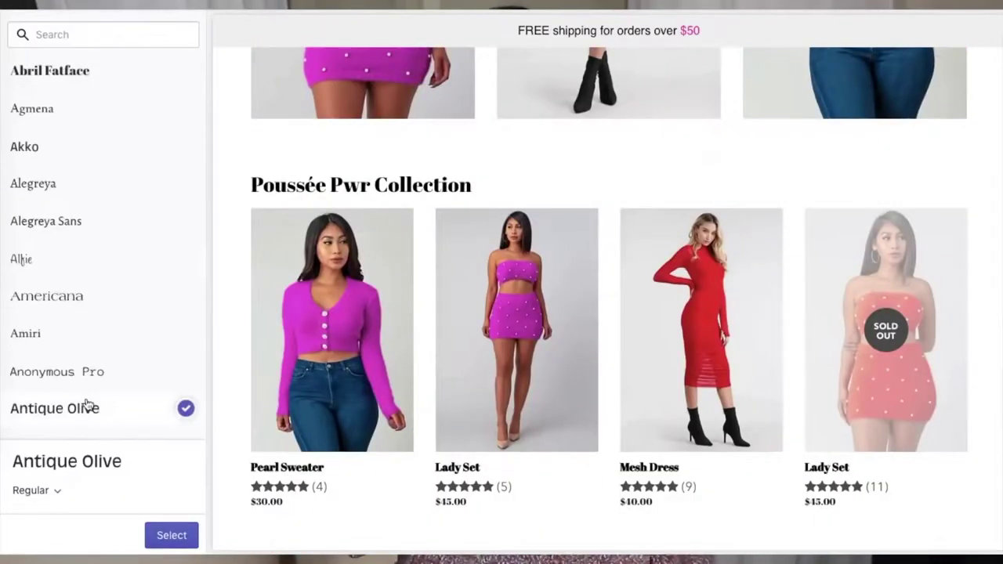
{"action": "scroll", "coordinate": [79, 314], "scroll_direction": "down", "scroll_amount": 5}
{"action": "left_click", "coordinate": [69, 295]}
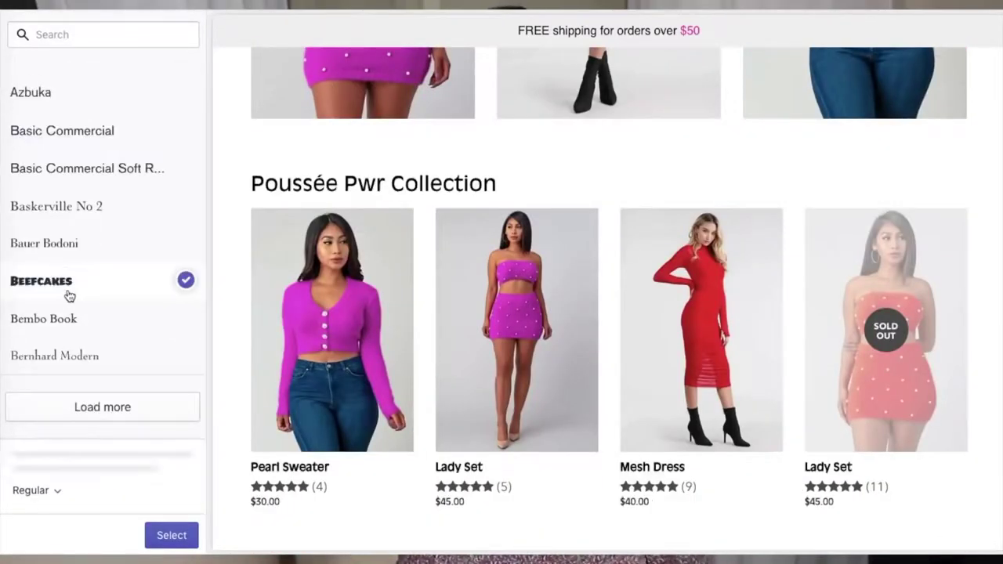
{"action": "left_click", "coordinate": [98, 408]}
{"action": "scroll", "coordinate": [86, 353], "scroll_direction": "down", "scroll_amount": 10}
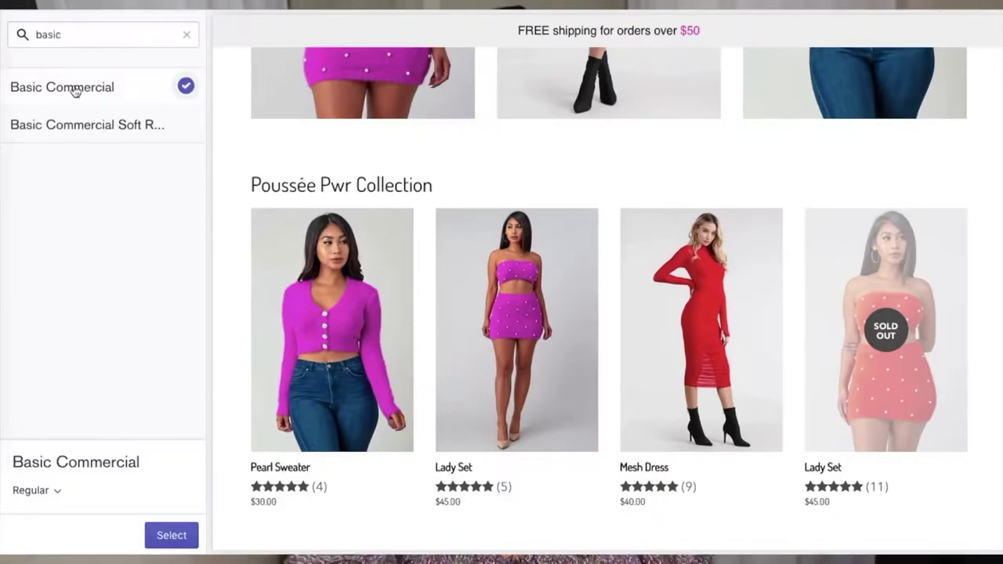
{"action": "left_click", "coordinate": [171, 535]}
{"action": "left_click_drag", "start_coordinate": [137, 284], "coordinate": [143, 309]}
{"action": "left_click", "coordinate": [140, 286]}
- Reduce the headings base size to 30px
{"action": "left_click", "coordinate": [120, 221]}
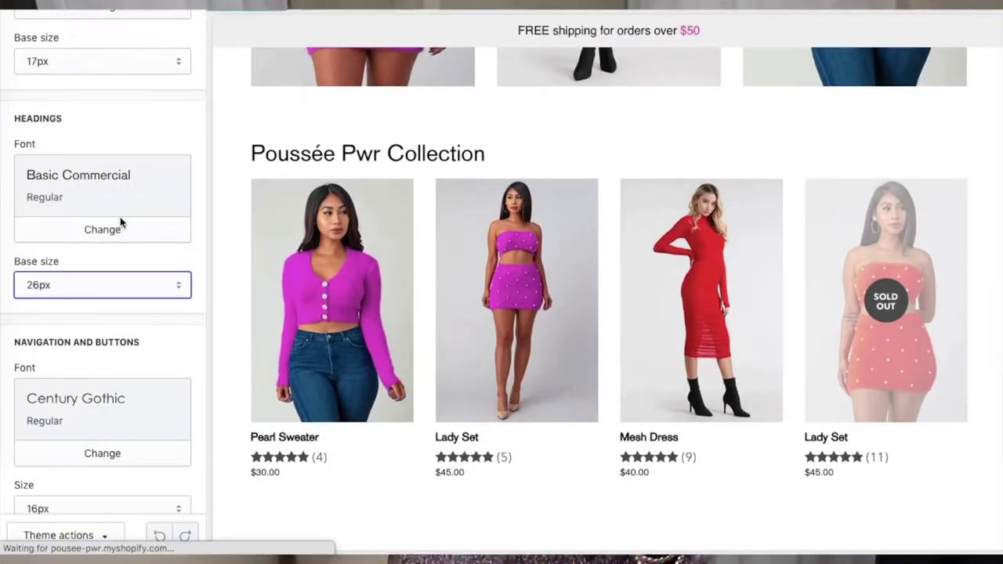
{"action": "left_click", "coordinate": [119, 285]}
{"action": "left_click", "coordinate": [123, 311]}
{"action": "scroll", "coordinate": [123, 316], "scroll_direction": "up", "scroll_amount": 1}
{"action": "key", "text": "Escape"}
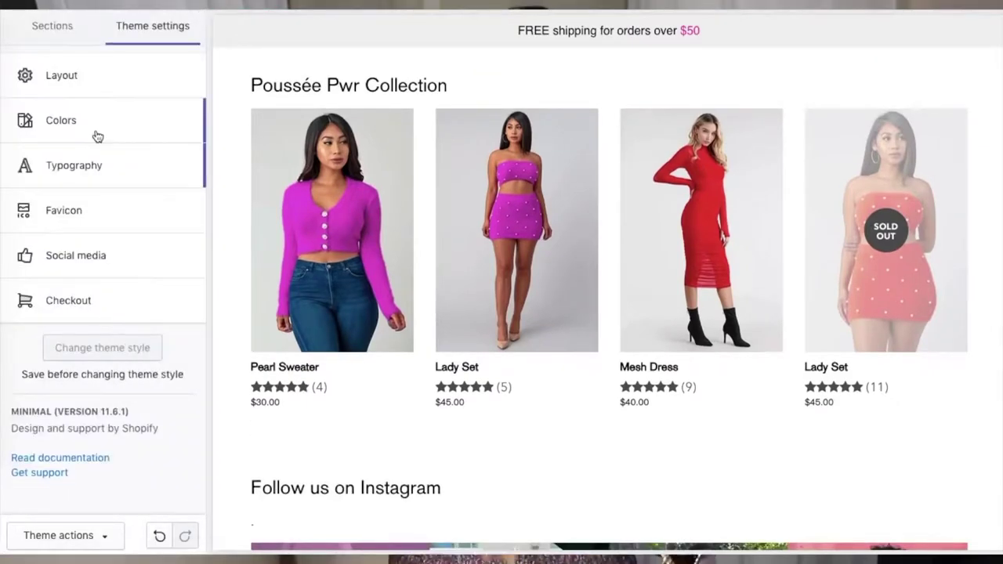
- Recolour the menu links green and start editing the top bar text colour
{"action": "left_click", "coordinate": [97, 137]}
{"action": "left_click", "coordinate": [27, 372]}
{"action": "left_click", "coordinate": [123, 398]}
{"action": "left_click", "coordinate": [159, 427]}
{"action": "left_click", "coordinate": [90, 459]}
{"action": "left_click", "coordinate": [56, 349]}
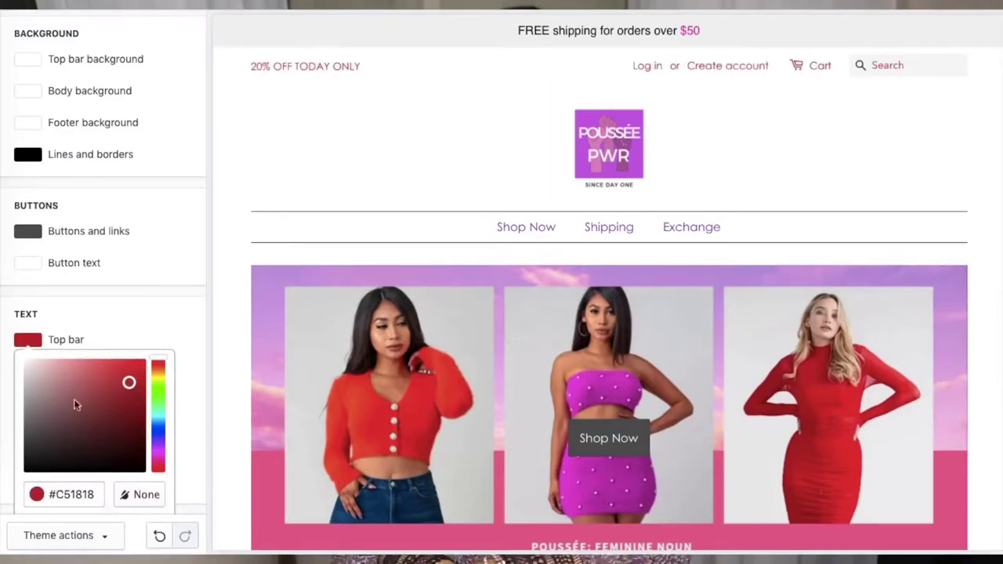
{"action": "left_click", "coordinate": [75, 456]}
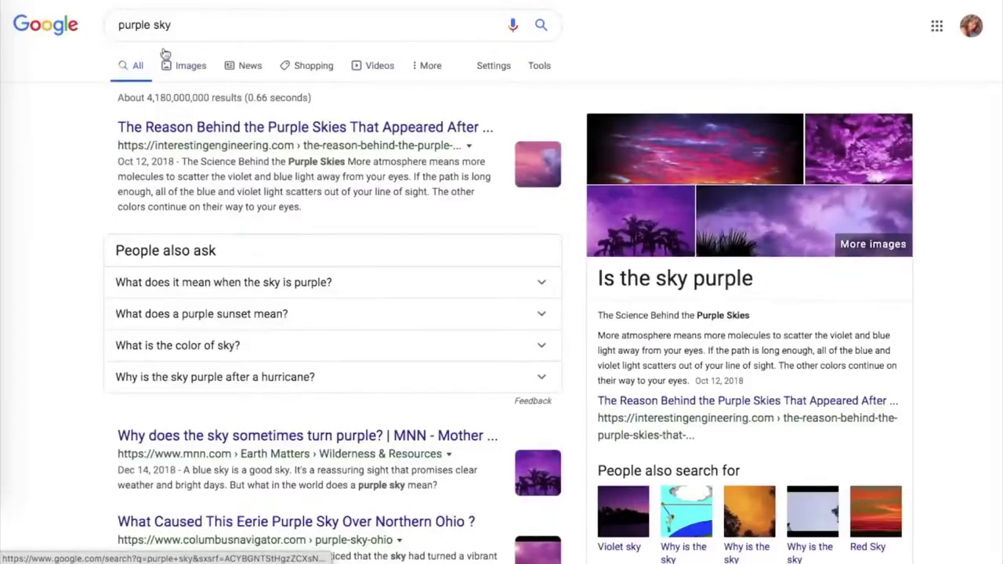
- Save a purple sky image from Google Images to the computer
{"action": "left_click", "coordinate": [171, 69]}
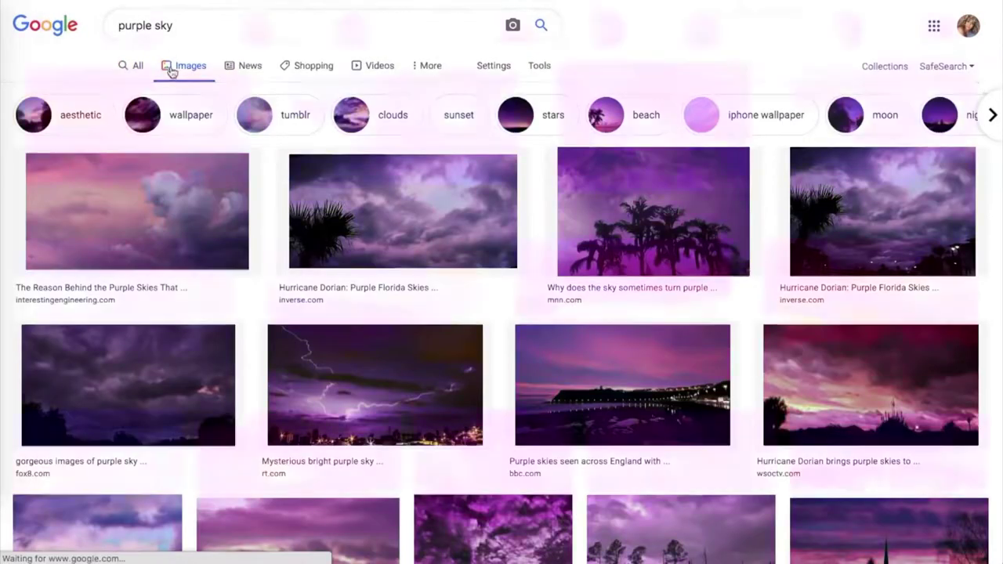
{"action": "scroll", "coordinate": [172, 71], "scroll_direction": "down", "scroll_amount": 5}
{"action": "left_click", "coordinate": [336, 397]}
{"action": "right_click", "coordinate": [625, 242]}
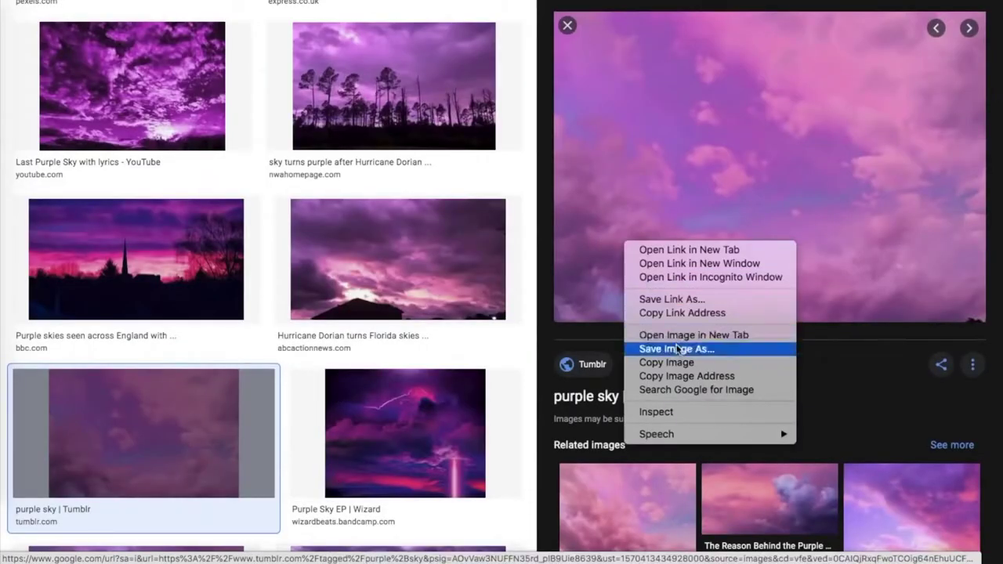
{"action": "left_click", "coordinate": [677, 349]}
- Set the uploaded PP Background purple sky image as the banner and preview the checkout page
{"action": "type", "text": "PP Bac"}
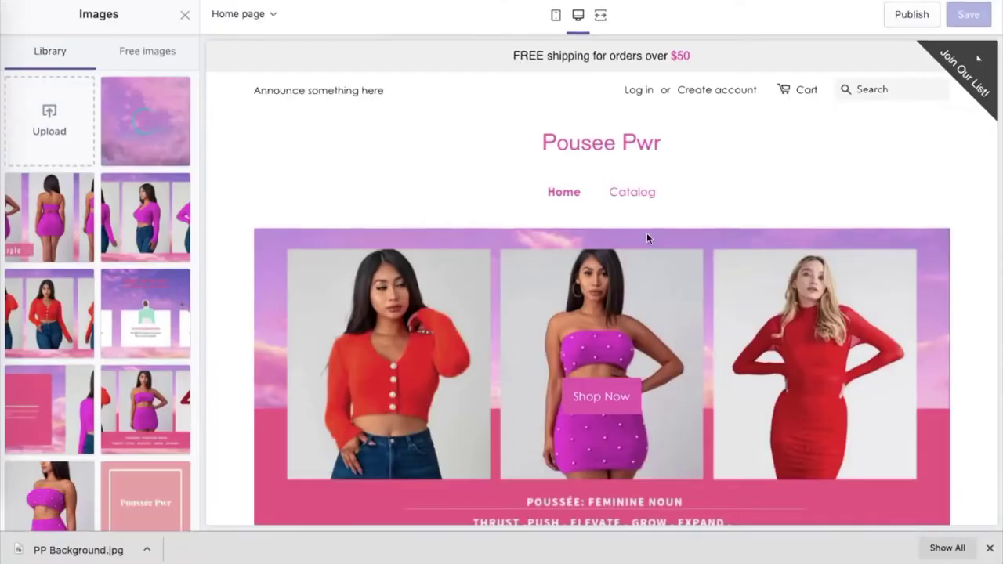
{"action": "left_click", "coordinate": [153, 152]}
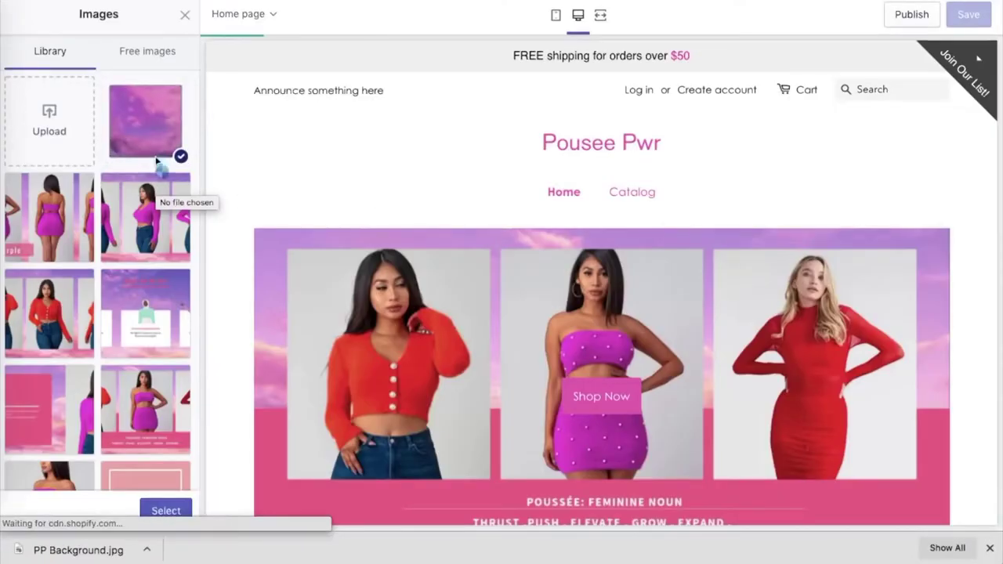
{"action": "left_click", "coordinate": [161, 510]}
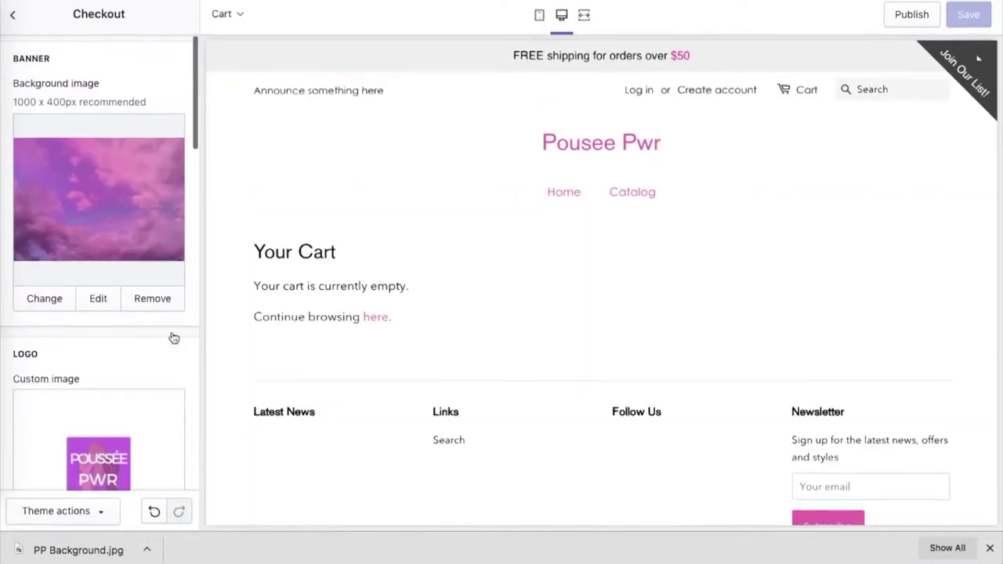
{"action": "left_click", "coordinate": [228, 14]}
{"action": "scroll", "coordinate": [253, 162], "scroll_direction": "down", "scroll_amount": 1}
{"action": "left_click", "coordinate": [261, 210]}
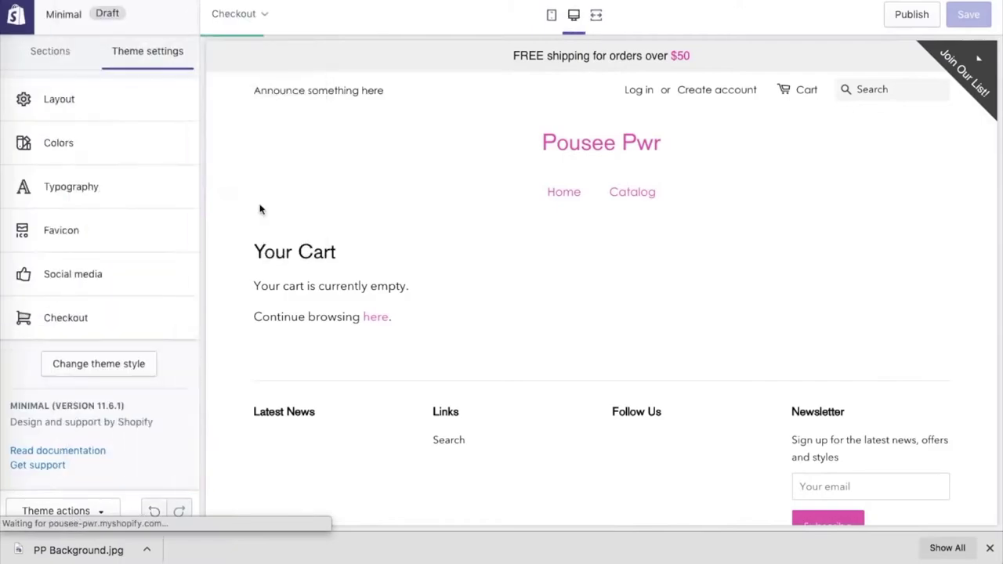
- Replace the checkout logo with the uploaded 2.png POUSSÉE PWR image
{"action": "left_click", "coordinate": [141, 325]}
{"action": "scroll", "coordinate": [141, 326], "scroll_direction": "down", "scroll_amount": 1}
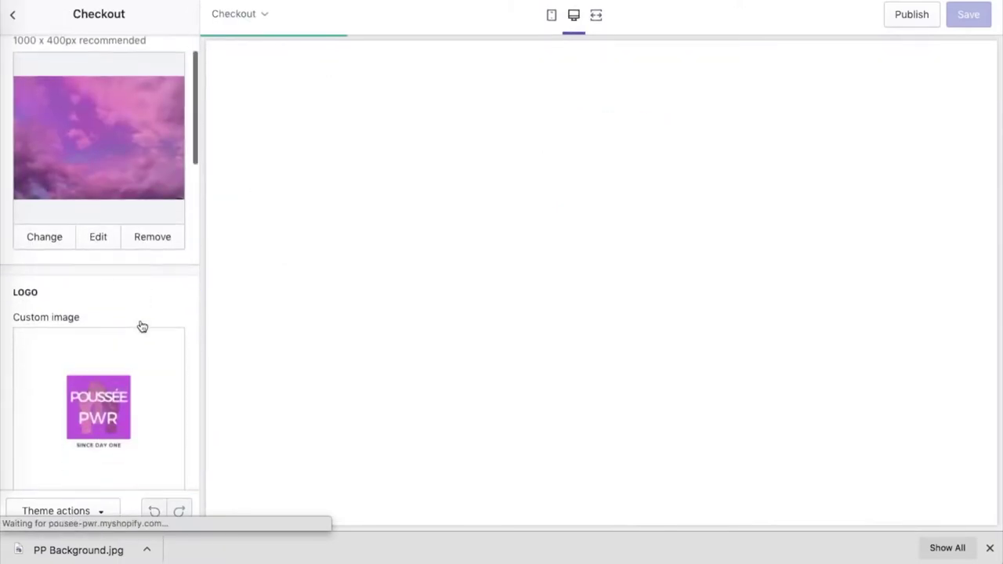
{"action": "left_click", "coordinate": [141, 326]}
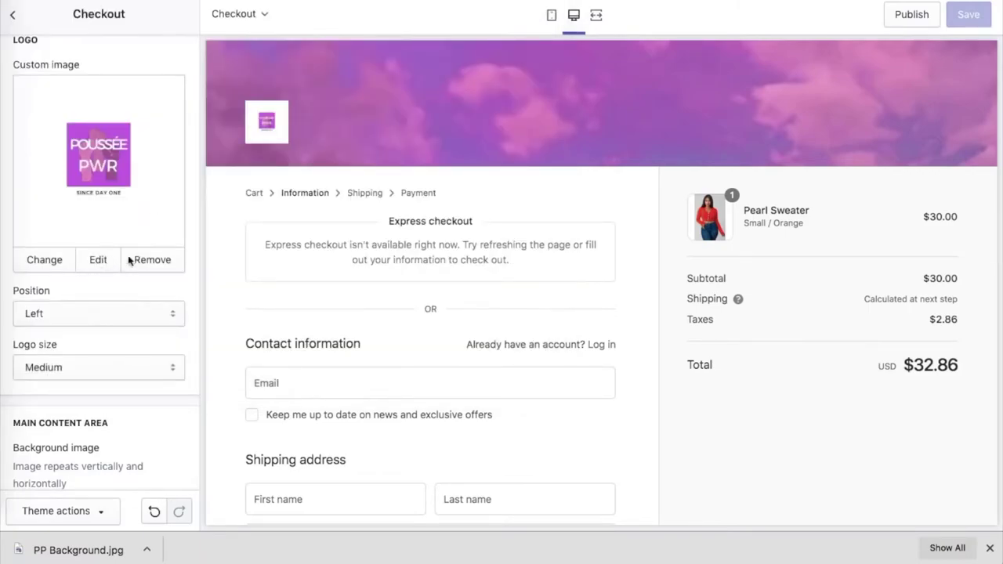
{"action": "left_click", "coordinate": [147, 261]}
{"action": "left_click", "coordinate": [106, 143]}
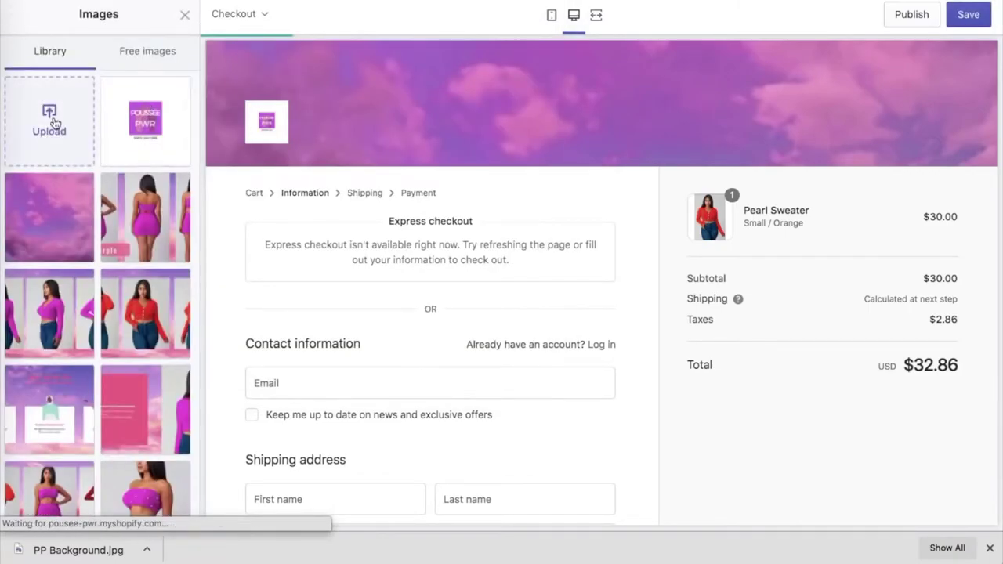
{"action": "left_click", "coordinate": [54, 123]}
{"action": "double_click", "coordinate": [482, 72]}
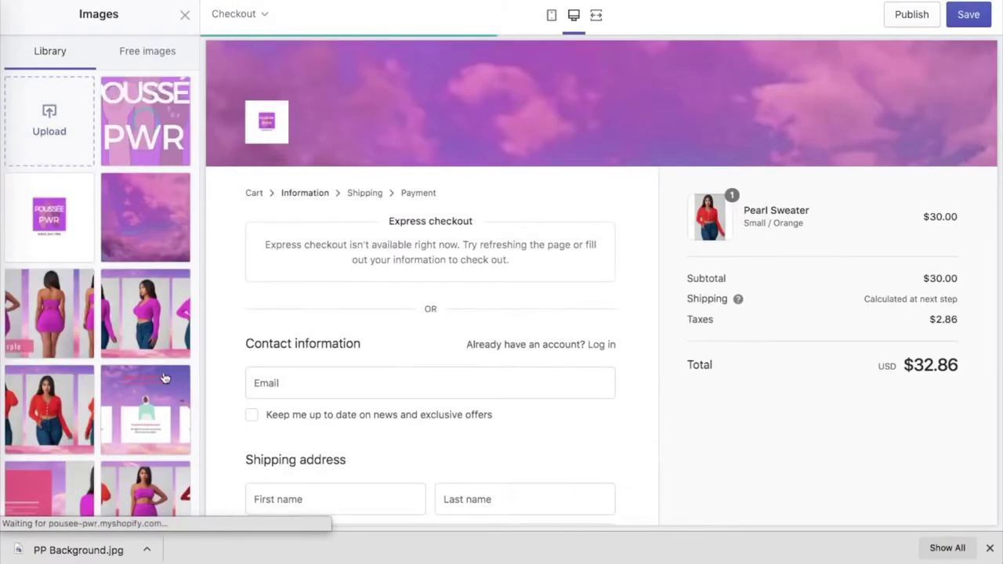
{"action": "left_click", "coordinate": [159, 509]}
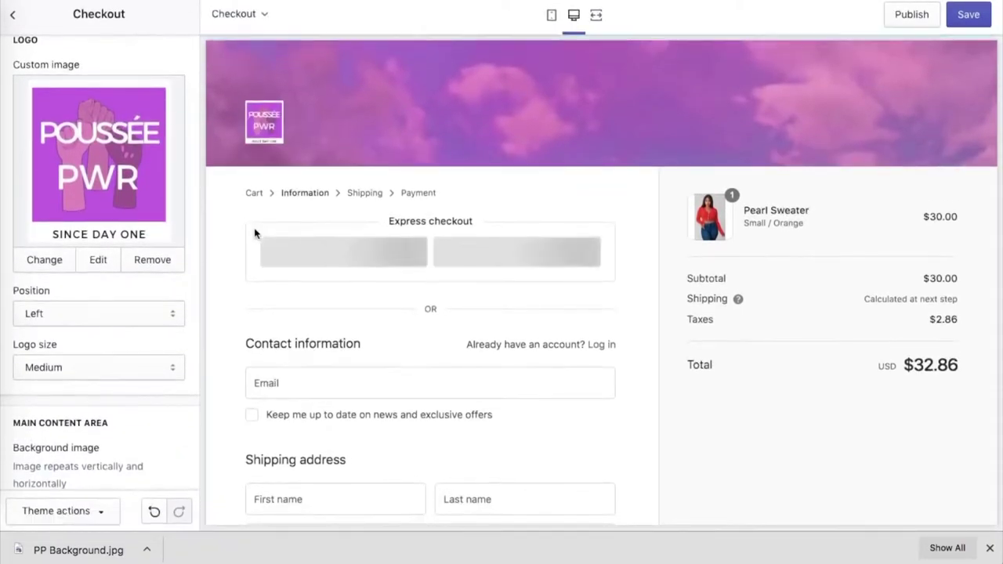
{"action": "scroll", "coordinate": [141, 195], "scroll_direction": "up", "scroll_amount": 3}
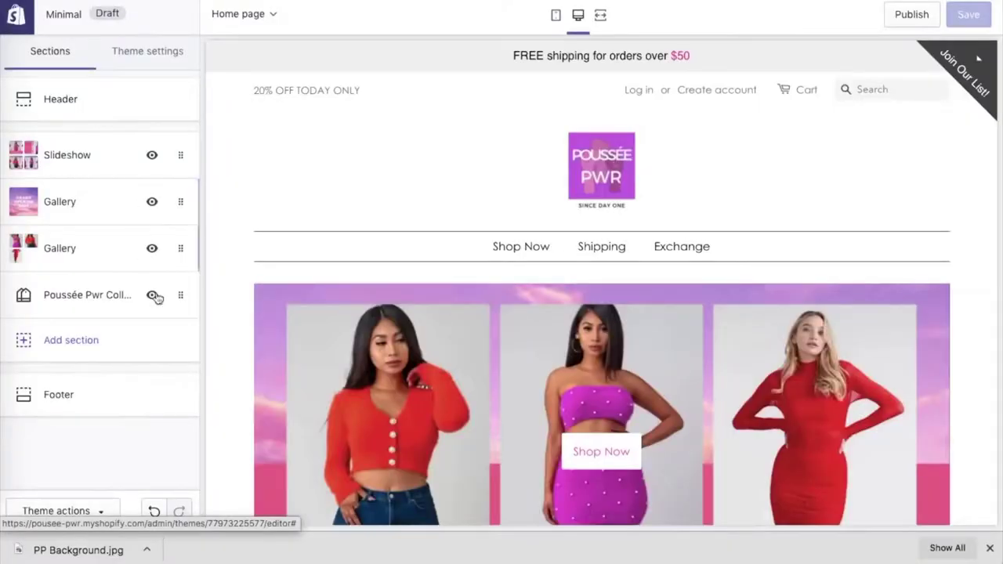
- Test-buy the Pearl Sweater in size Medium and colour Purple with Buy it now
{"action": "scroll", "coordinate": [416, 380], "scroll_direction": "down", "scroll_amount": 10}
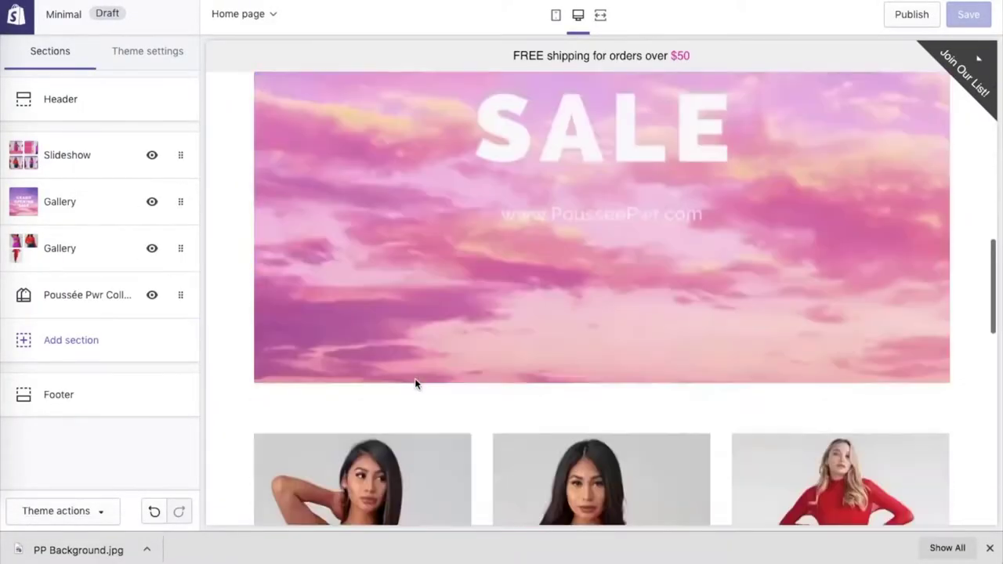
{"action": "scroll", "coordinate": [415, 384], "scroll_direction": "down", "scroll_amount": 5}
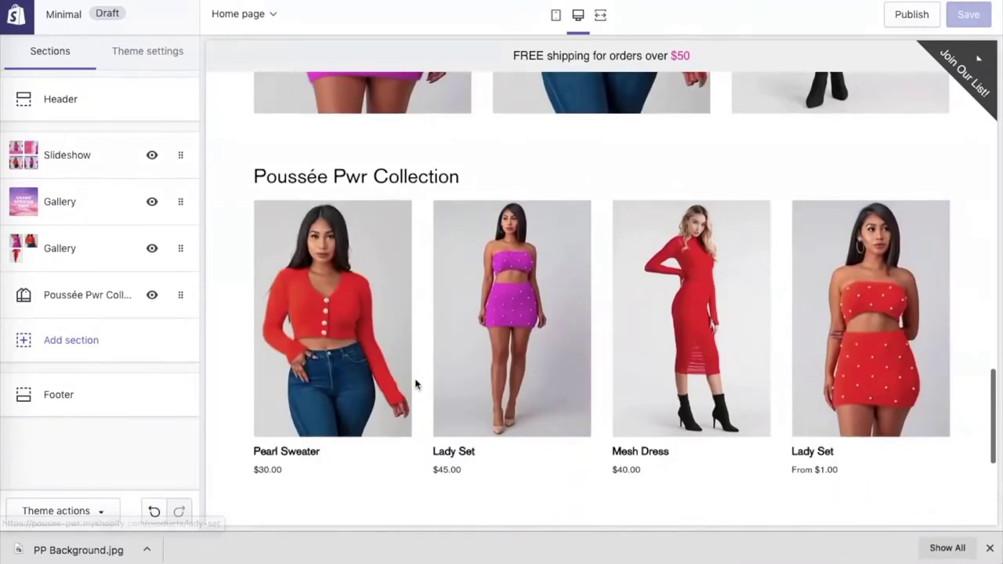
{"action": "scroll", "coordinate": [415, 384], "scroll_direction": "down", "scroll_amount": 4}
{"action": "scroll", "coordinate": [415, 384], "scroll_direction": "up", "scroll_amount": 20}
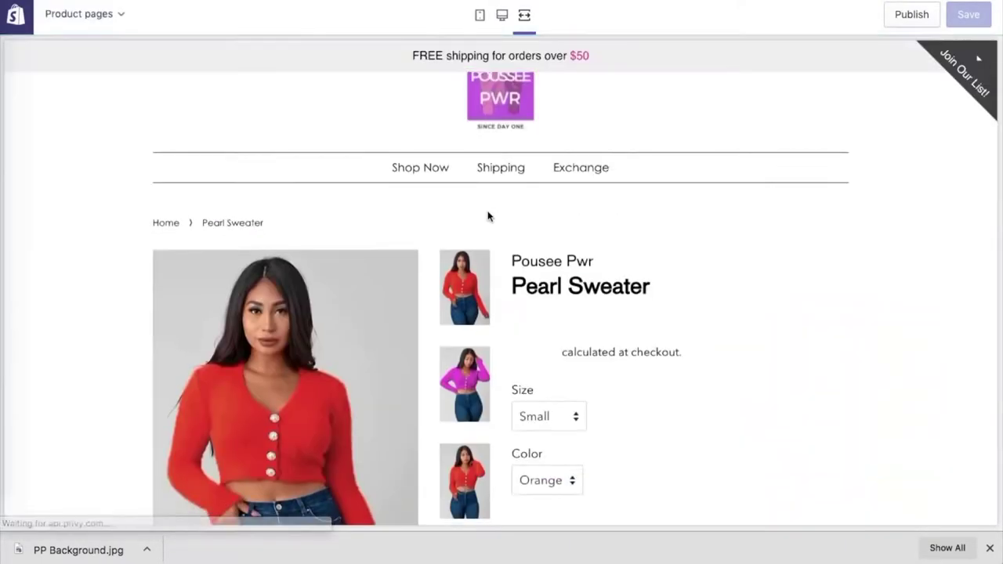
{"action": "scroll", "coordinate": [491, 216], "scroll_direction": "down", "scroll_amount": 3}
{"action": "left_click", "coordinate": [548, 275]}
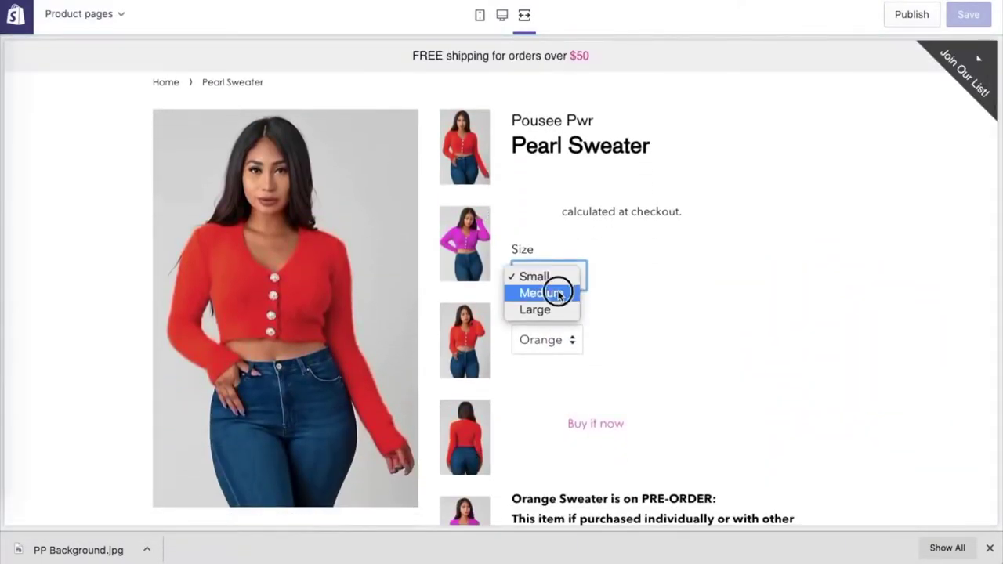
{"action": "left_click", "coordinate": [557, 290]}
{"action": "left_click", "coordinate": [547, 339]}
{"action": "left_click", "coordinate": [555, 357]}
{"action": "scroll", "coordinate": [555, 362], "scroll_direction": "down", "scroll_amount": 2}
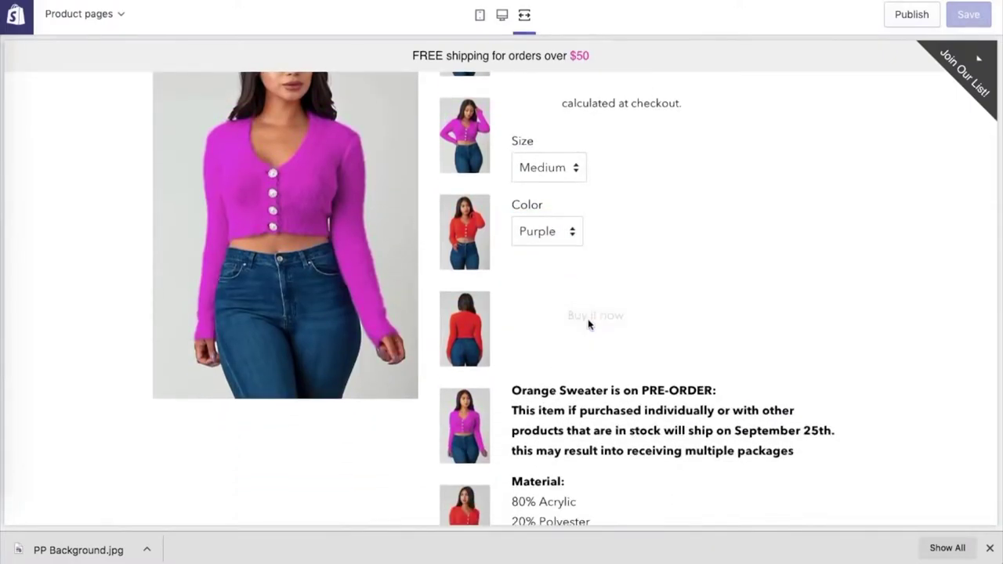
{"action": "left_click", "coordinate": [589, 318]}
- Set the theme's buttons and links colour to purple #CC81FF
{"action": "scroll", "coordinate": [584, 325], "scroll_direction": "down", "scroll_amount": 3}
{"action": "scroll", "coordinate": [584, 324], "scroll_direction": "up", "scroll_amount": 4}
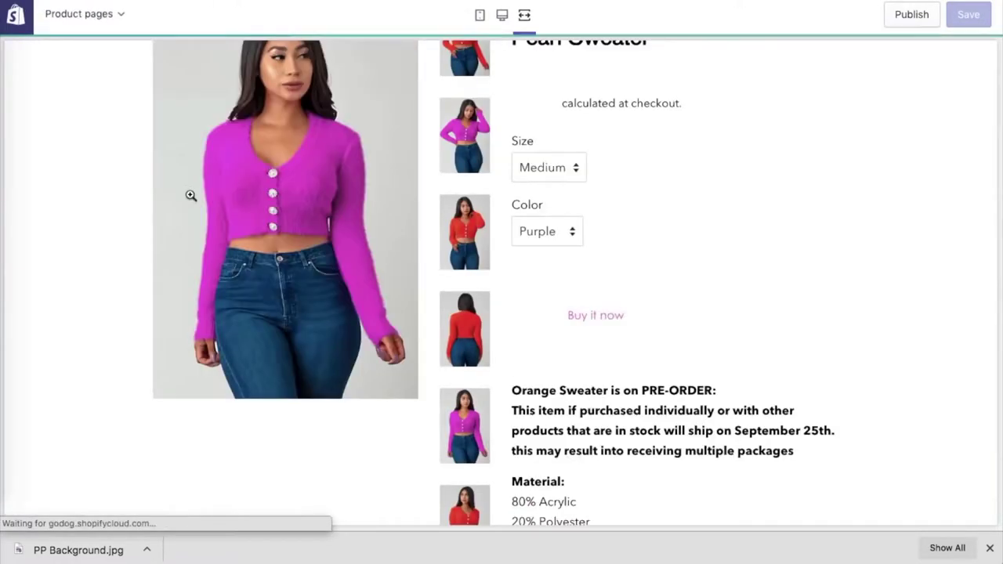
{"action": "scroll", "coordinate": [546, 399], "scroll_direction": "down", "scroll_amount": 5}
{"action": "scroll", "coordinate": [525, 73], "scroll_direction": "up", "scroll_amount": 6}
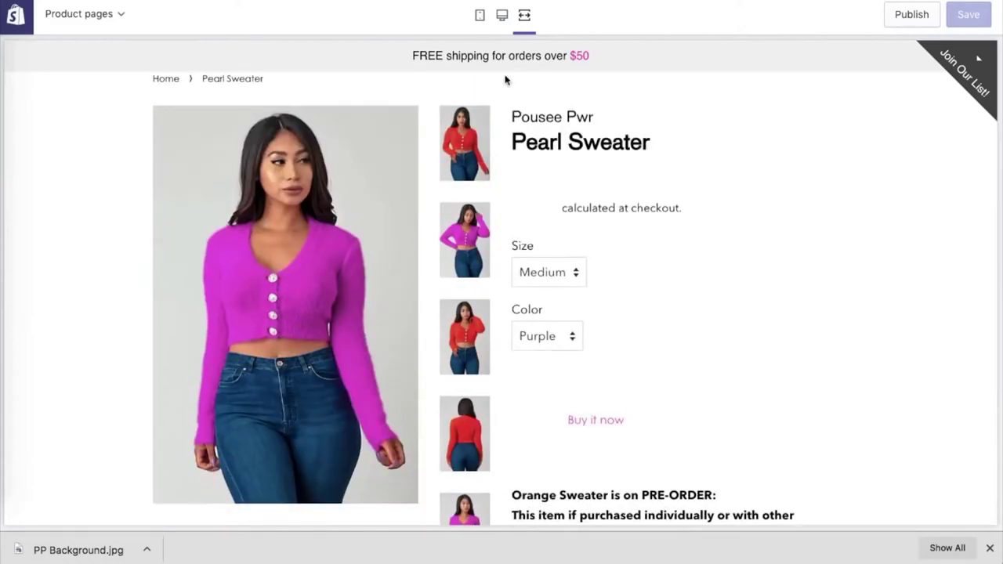
{"action": "left_click", "coordinate": [502, 15]}
{"action": "left_click", "coordinate": [149, 47]}
{"action": "left_click", "coordinate": [94, 103]}
{"action": "left_click", "coordinate": [25, 250]}
{"action": "left_click", "coordinate": [26, 377]}
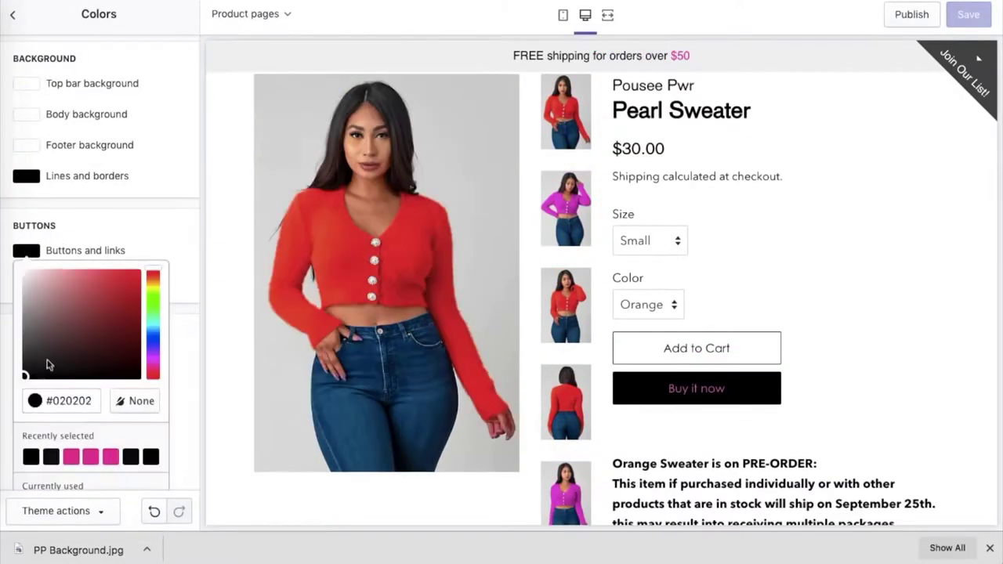
{"action": "left_click_drag", "start_coordinate": [26, 375], "coordinate": [4, 254]}
{"action": "left_click", "coordinate": [130, 456]}
{"action": "scroll", "coordinate": [94, 391], "scroll_direction": "down", "scroll_amount": 1}
{"action": "left_click", "coordinate": [131, 463]}
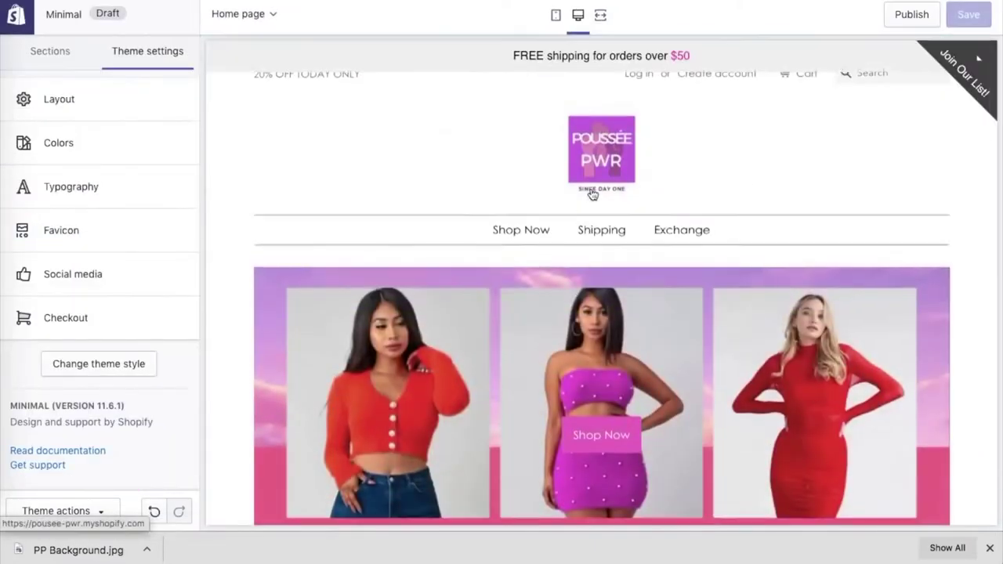
- Advance the homepage slideshow through five slides
{"action": "scroll", "coordinate": [590, 190], "scroll_direction": "down", "scroll_amount": 5}
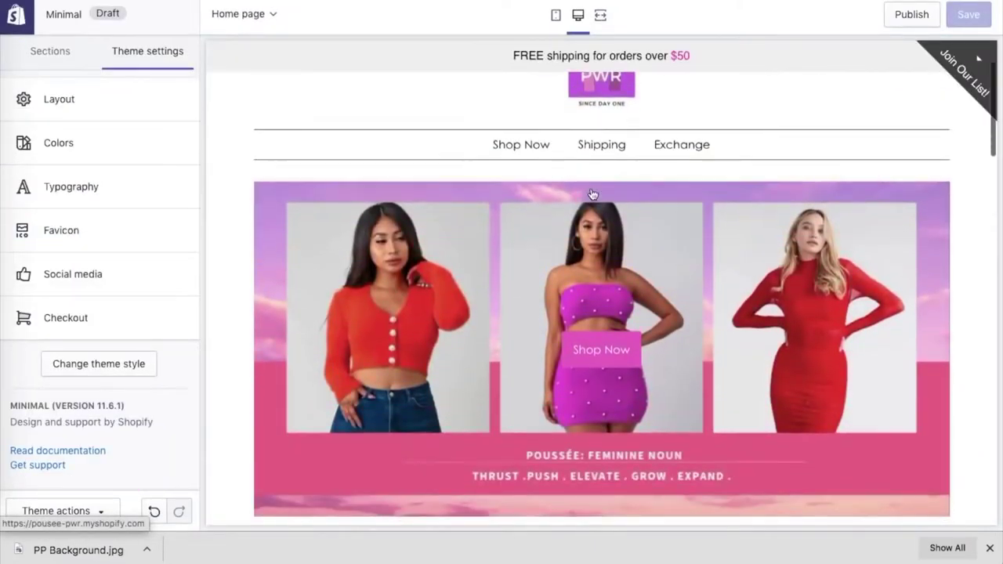
{"action": "scroll", "coordinate": [592, 193], "scroll_direction": "up", "scroll_amount": 2}
{"action": "left_click", "coordinate": [667, 432]}
{"action": "left_click", "coordinate": [667, 433]}
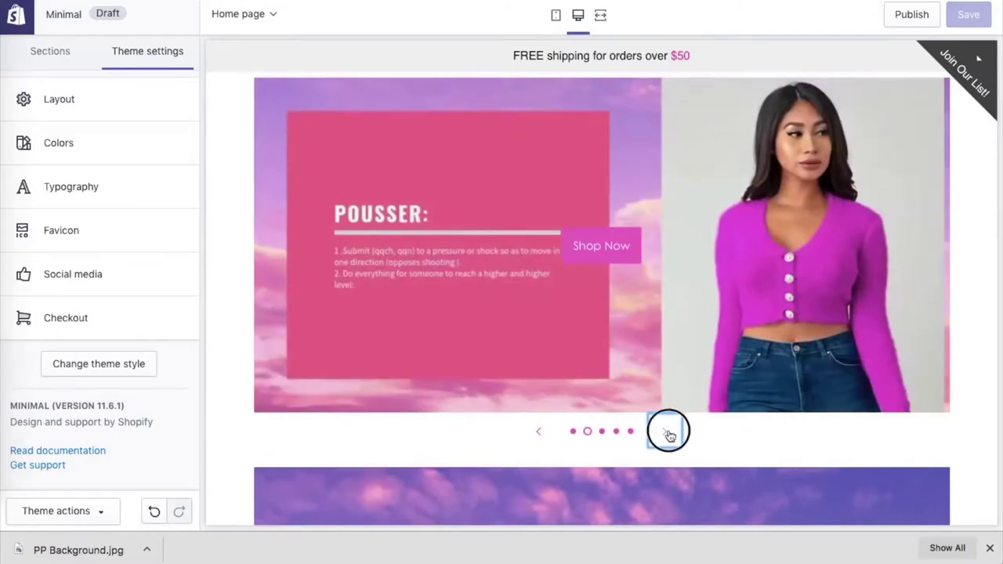
{"action": "left_click", "coordinate": [667, 432]}
{"action": "left_click", "coordinate": [666, 433]}
{"action": "left_click", "coordinate": [667, 433]}
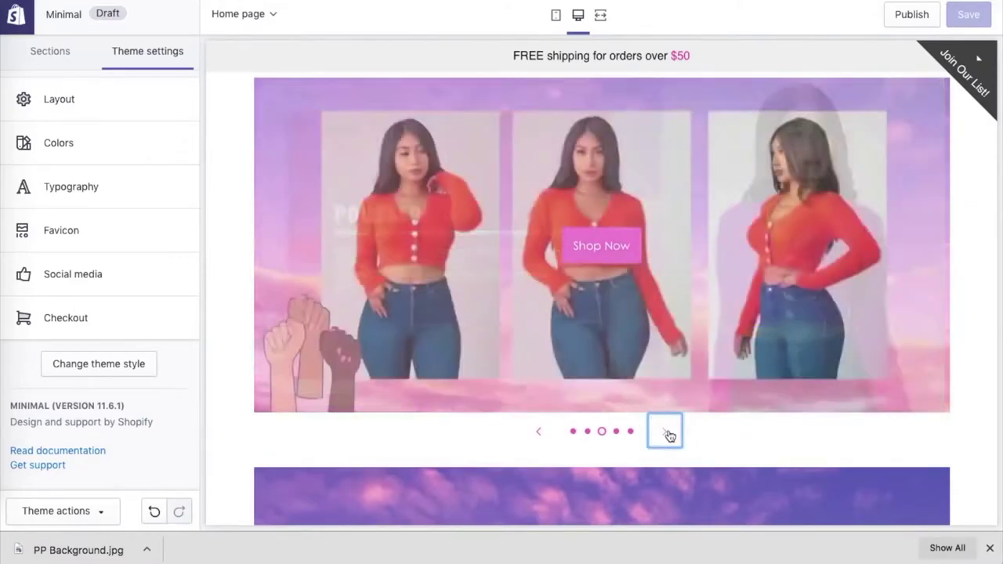
- Switch the theme editor to the list of page sections
{"action": "scroll", "coordinate": [668, 436], "scroll_direction": "down", "scroll_amount": 5}
{"action": "scroll", "coordinate": [668, 435], "scroll_direction": "down", "scroll_amount": 8}
{"action": "scroll", "coordinate": [668, 433], "scroll_direction": "up", "scroll_amount": 15}
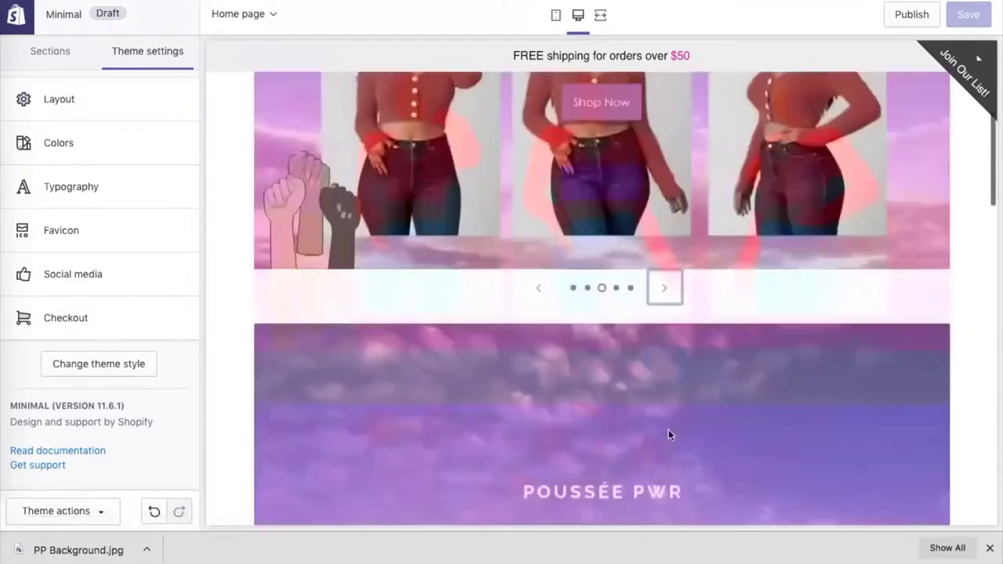
{"action": "left_click", "coordinate": [71, 63]}
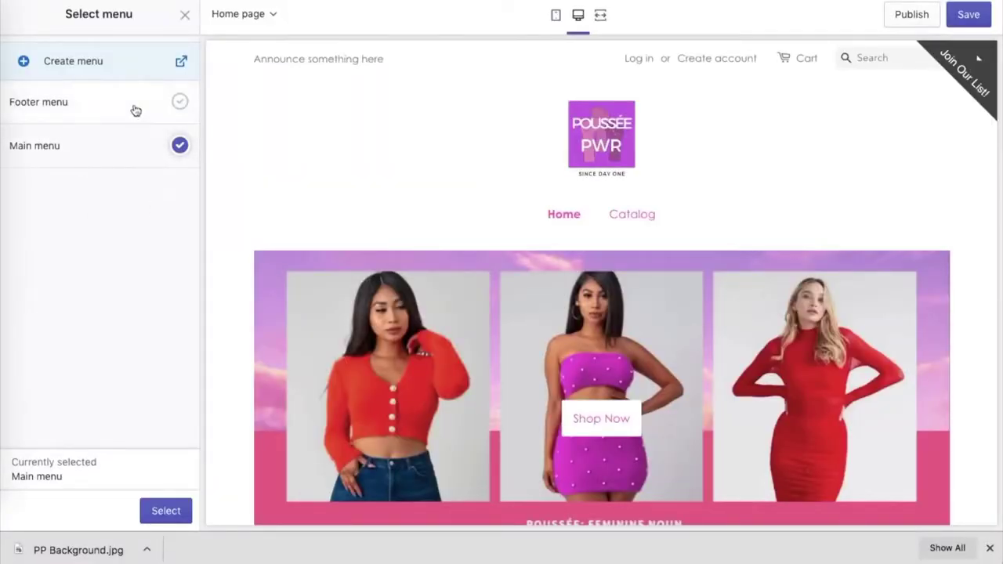
- Create a new menu with a Shop Now item linked to All Products
{"action": "left_click", "coordinate": [92, 61]}
{"action": "left_click", "coordinate": [313, 347]}
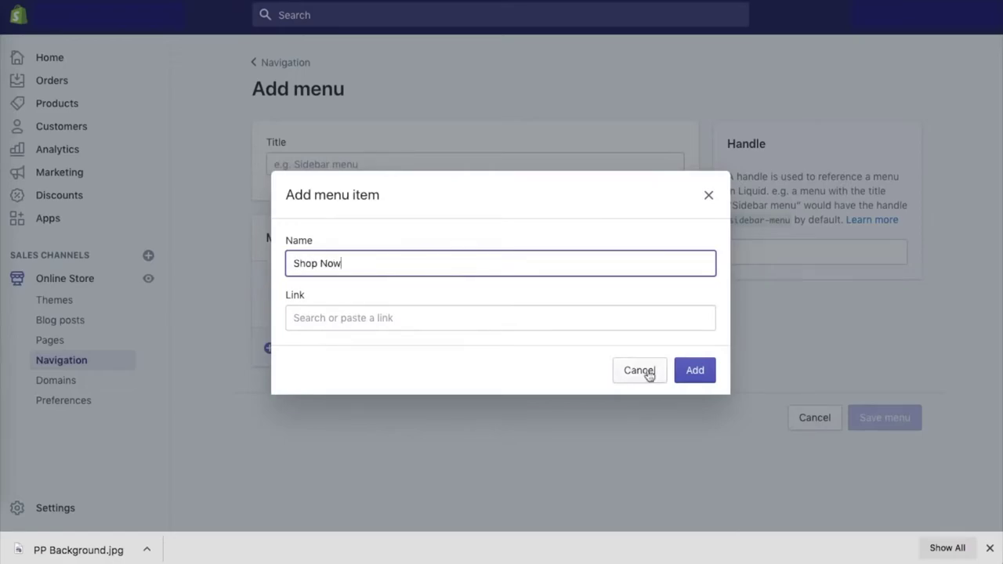
{"action": "left_click", "coordinate": [548, 317]}
{"action": "scroll", "coordinate": [387, 237], "scroll_direction": "down", "scroll_amount": 1}
{"action": "scroll", "coordinate": [387, 220], "scroll_direction": "up", "scroll_amount": 1}
{"action": "left_click", "coordinate": [363, 133]}
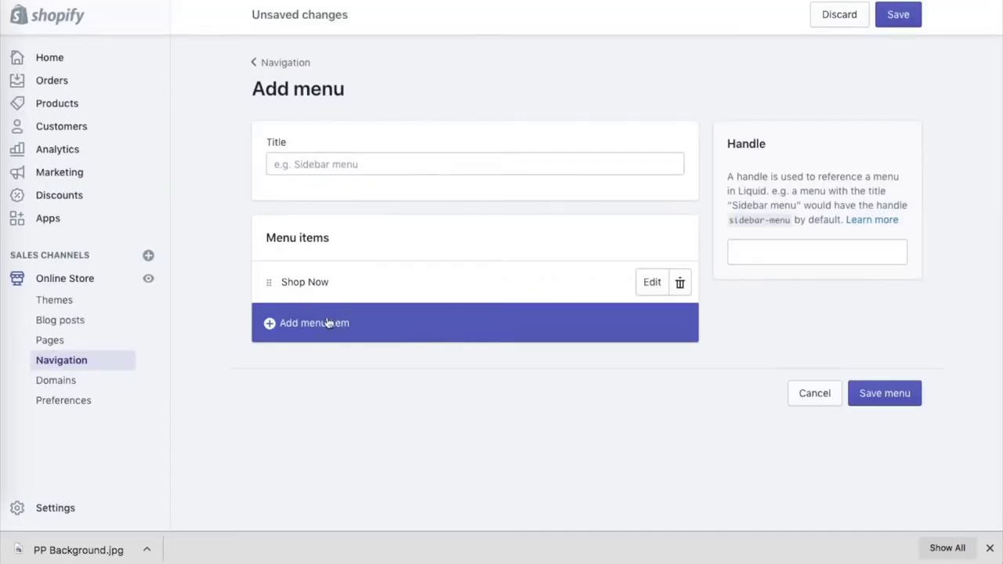
- Add a Shipping item linked to the Shipping Policy
{"action": "left_click", "coordinate": [327, 322]}
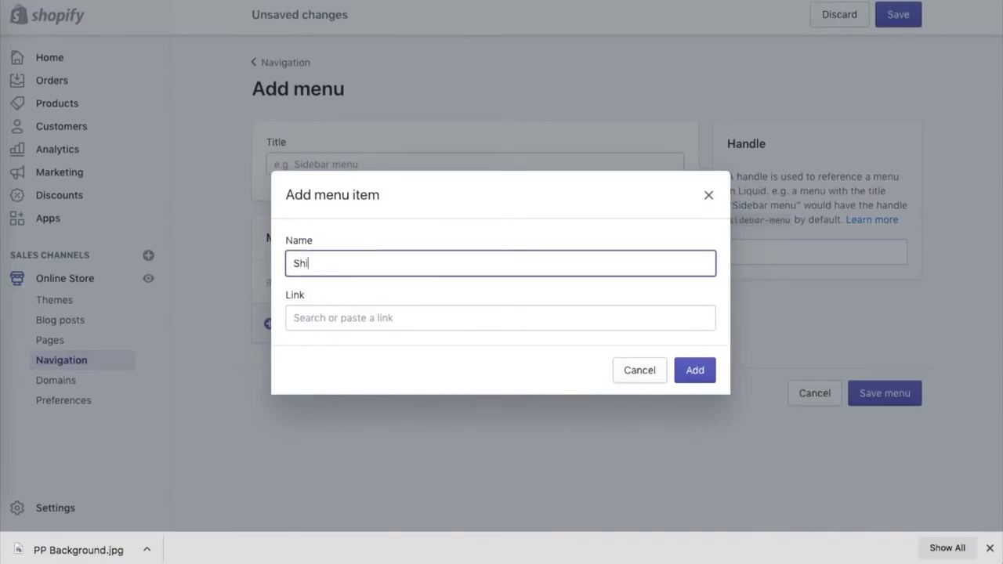
{"action": "left_click", "coordinate": [343, 313]}
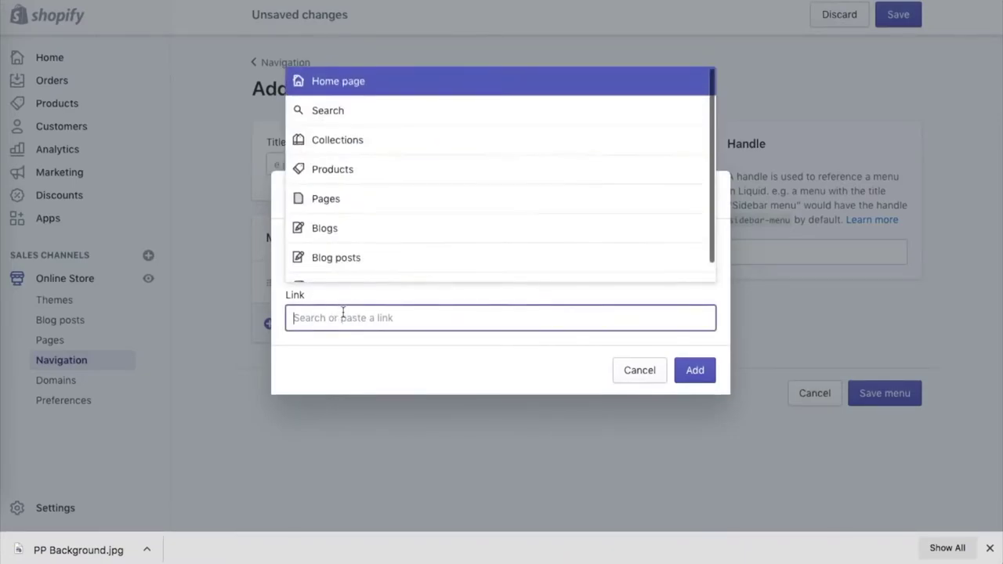
{"action": "scroll", "coordinate": [355, 213], "scroll_direction": "down", "scroll_amount": 1}
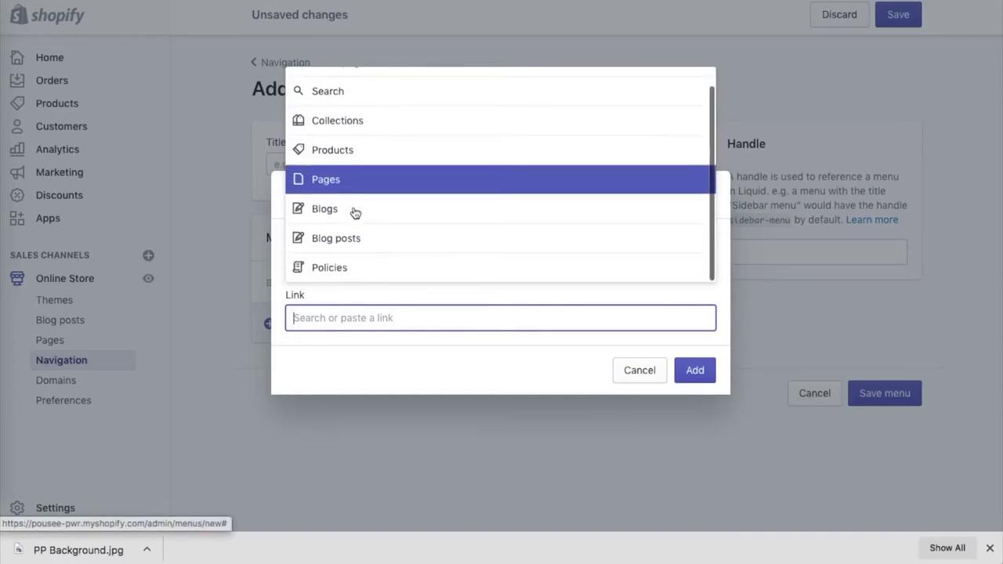
{"action": "left_click", "coordinate": [354, 265]}
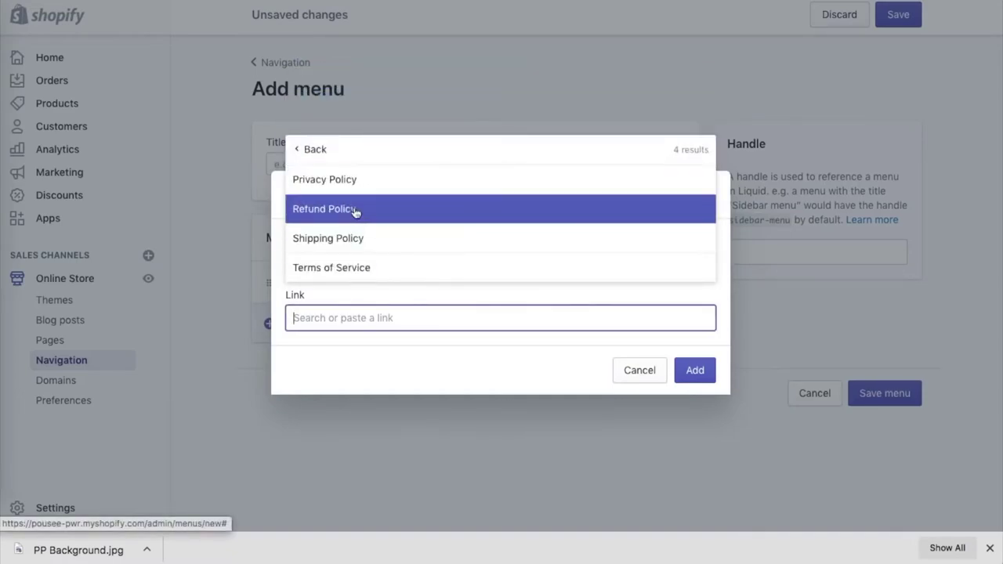
{"action": "left_click", "coordinate": [359, 239]}
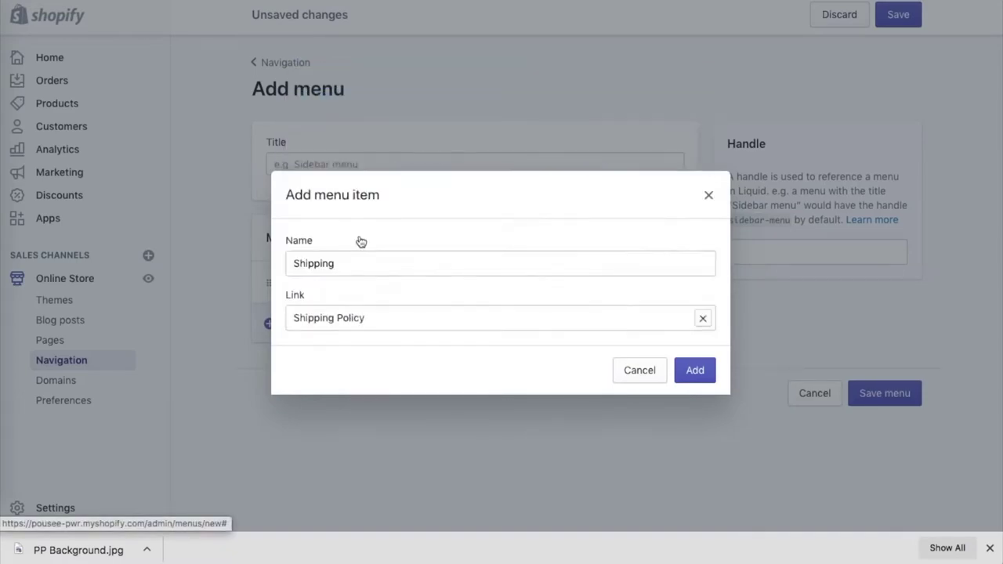
{"action": "left_click", "coordinate": [682, 370]}
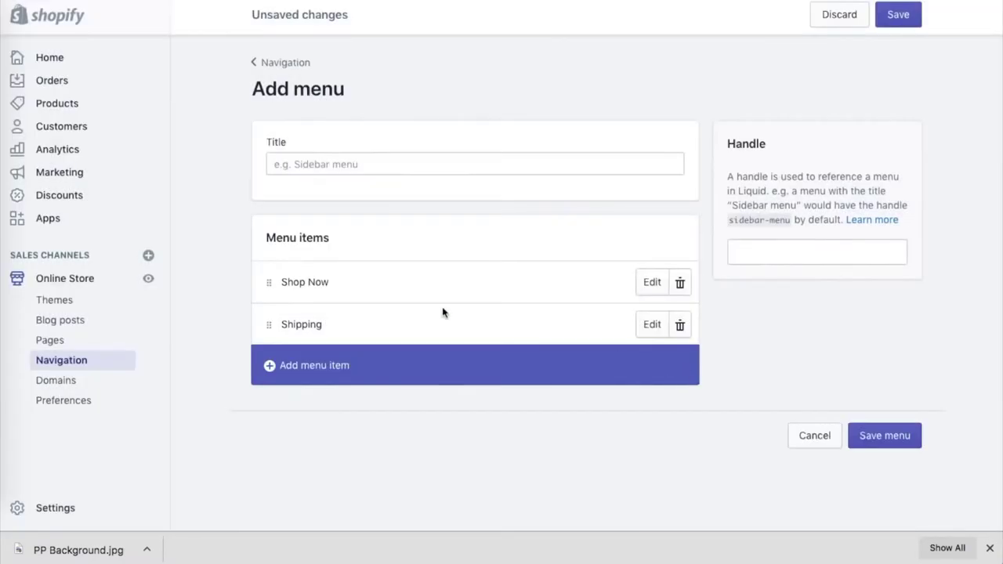
- Add an Exchange item linked to the Refund Policy and begin titling the menu
{"action": "left_click", "coordinate": [299, 377]}
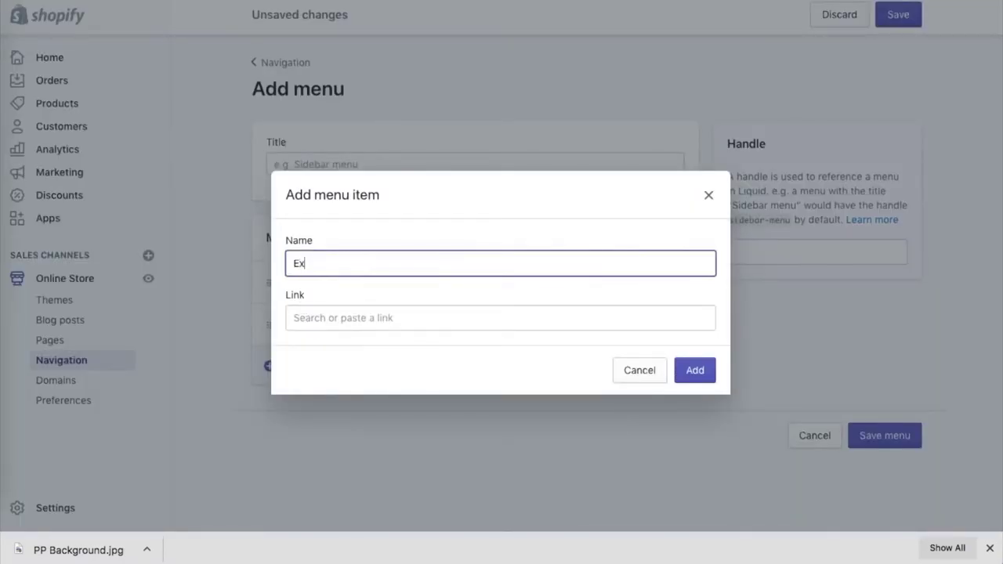
{"action": "left_click", "coordinate": [338, 307]}
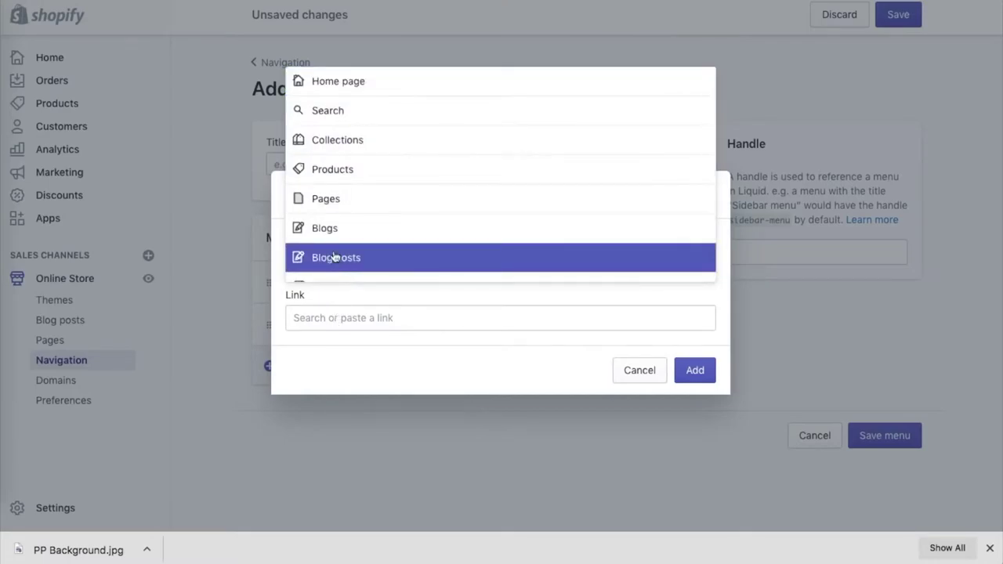
{"action": "left_click", "coordinate": [337, 270]}
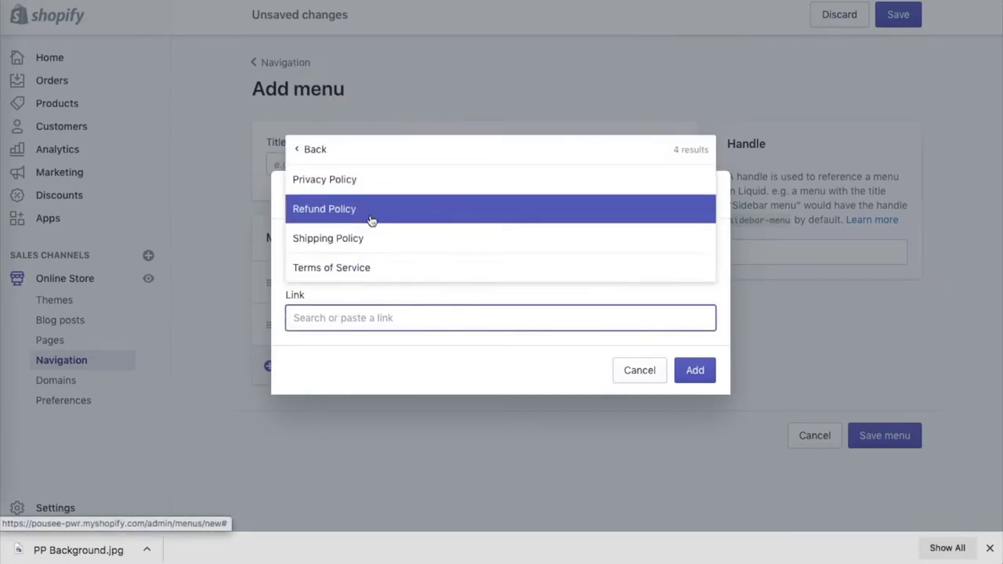
{"action": "left_click", "coordinate": [371, 209]}
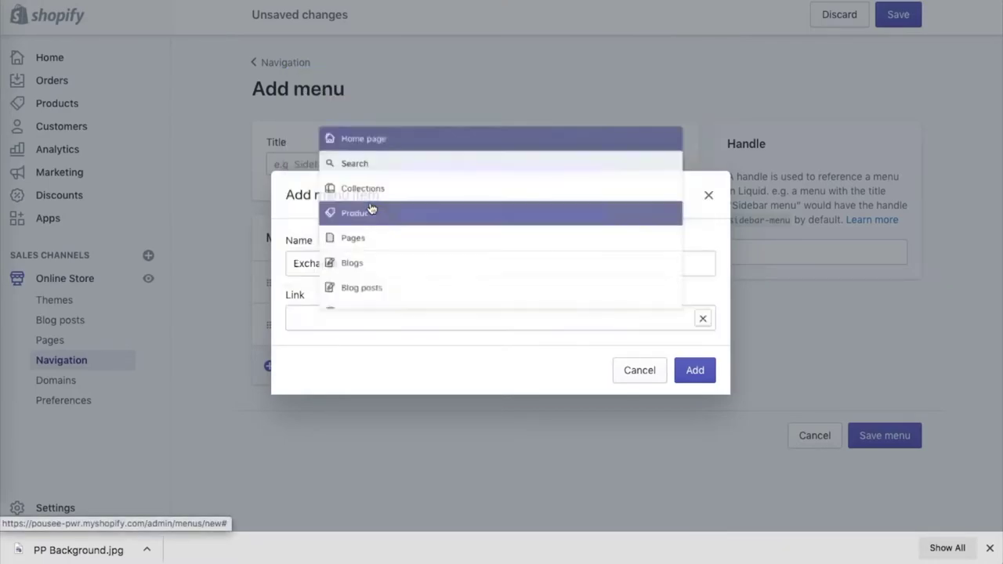
{"action": "left_click", "coordinate": [694, 369]}
{"action": "left_click", "coordinate": [474, 163]}
{"action": "type", "text": "Menu"}
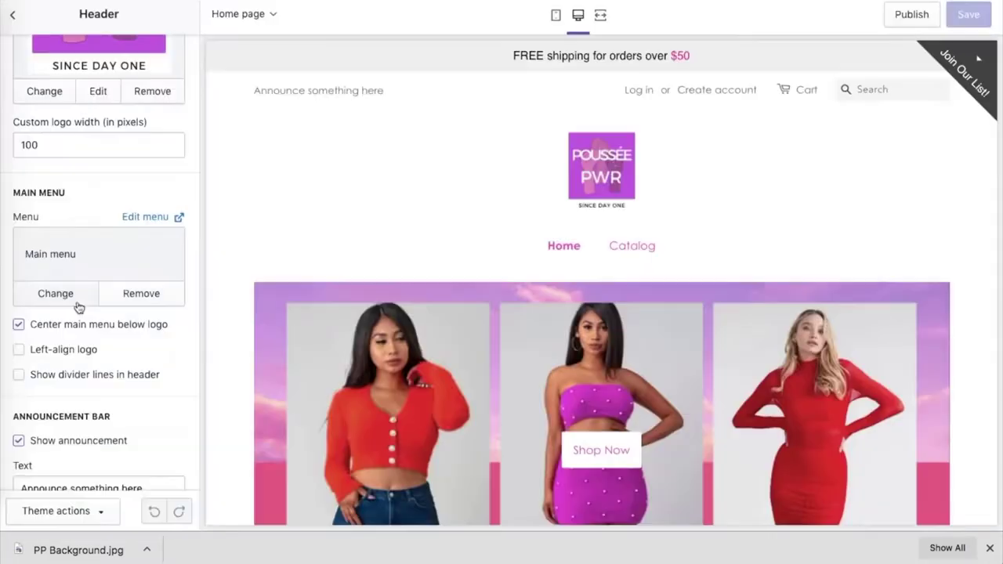
- Center the logo and main menu in the header, add divider lines, and save
{"action": "left_click", "coordinate": [19, 325]}
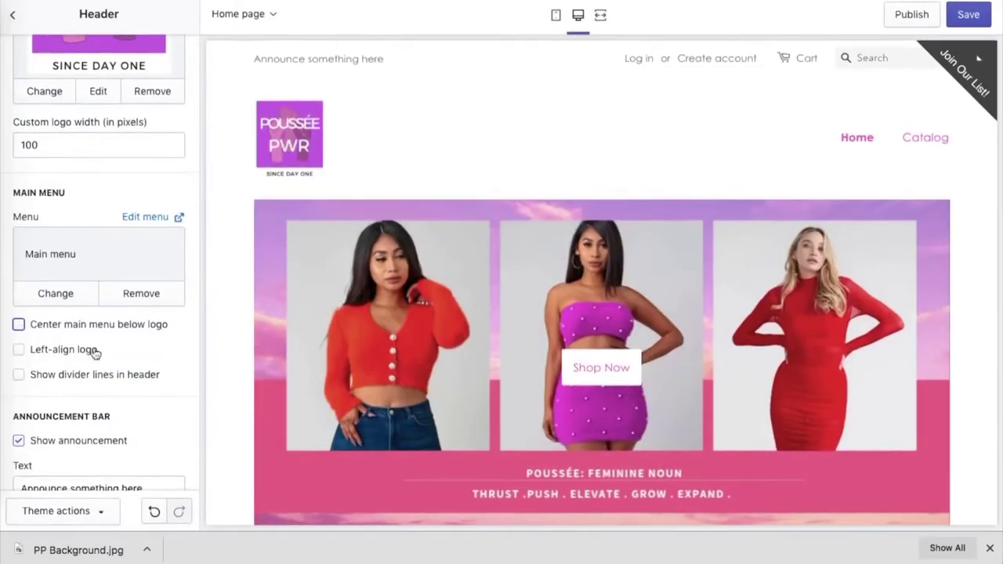
{"action": "left_click", "coordinate": [19, 324]}
{"action": "left_click", "coordinate": [18, 350]}
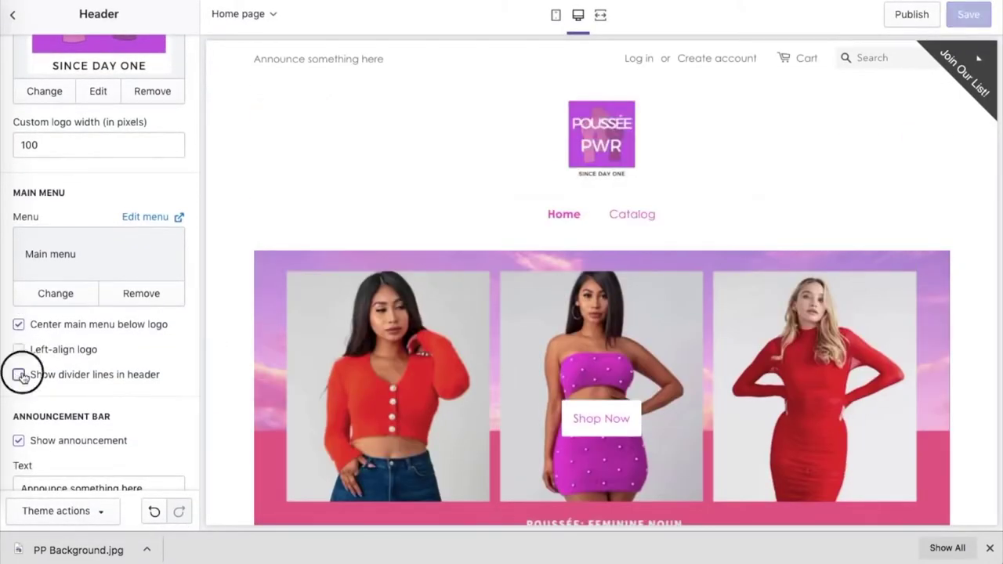
{"action": "left_click", "coordinate": [18, 374]}
{"action": "scroll", "coordinate": [69, 384], "scroll_direction": "down", "scroll_amount": 1}
{"action": "key", "text": "ctrl+s"}
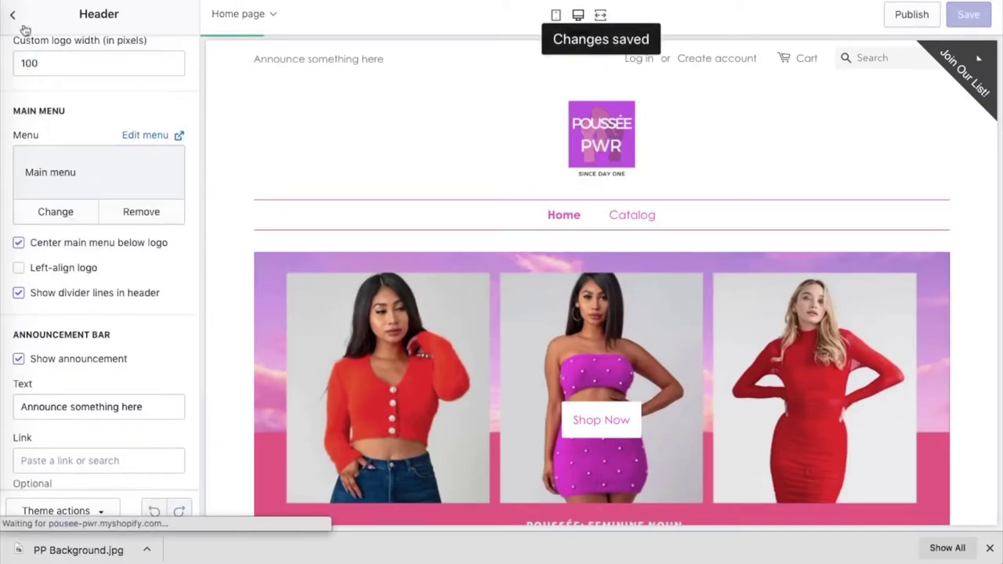
{"action": "left_click", "coordinate": [12, 14]}
- Choose 'Menu' as the header's navigation menu
{"action": "left_click", "coordinate": [145, 51]}
{"action": "left_click", "coordinate": [58, 142]}
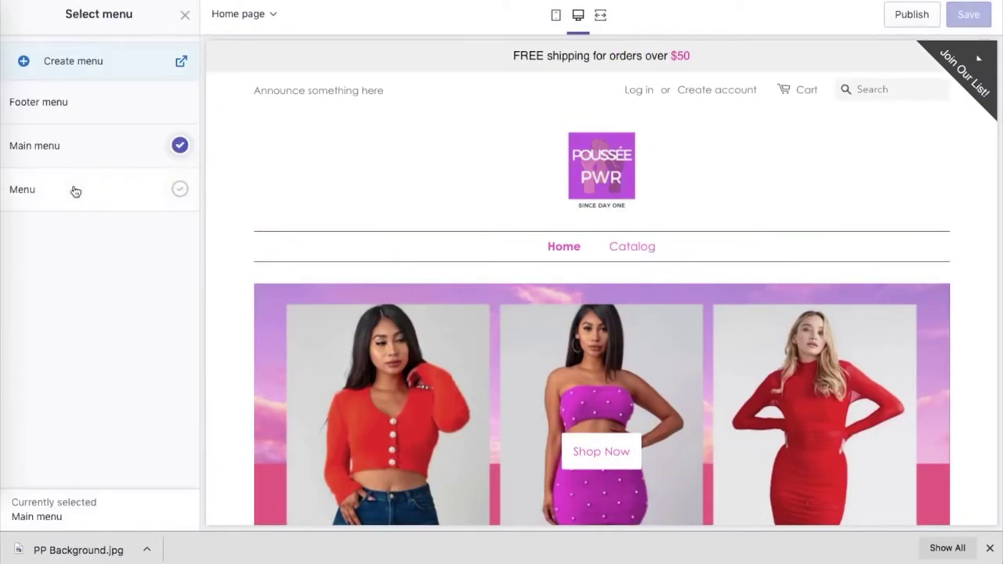
{"action": "left_click", "coordinate": [73, 190]}
{"action": "left_click", "coordinate": [166, 510]}
{"action": "scroll", "coordinate": [157, 293], "scroll_direction": "down", "scroll_amount": 1}
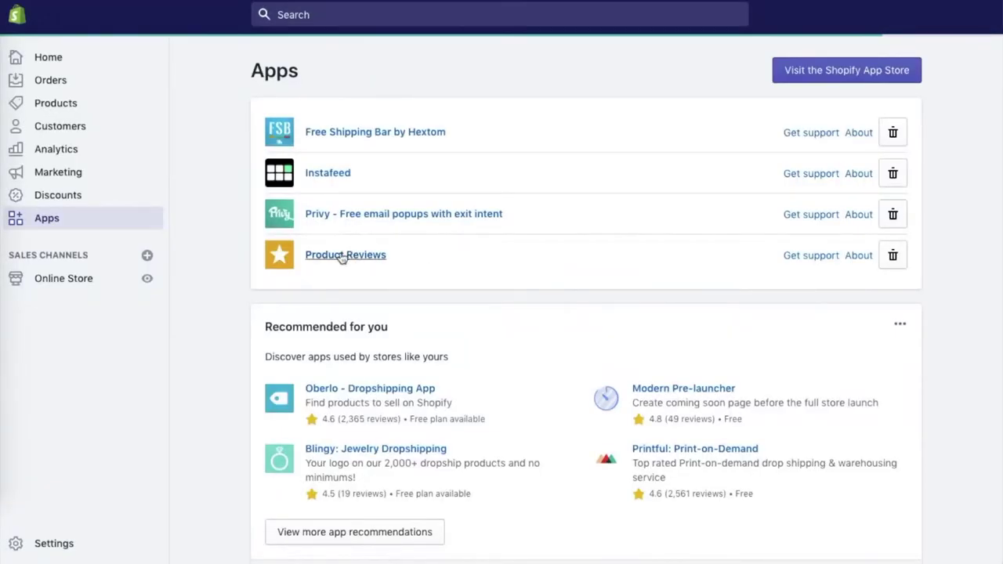
- Reveal and copy the star ratings badge snippet from the Product Reviews installation instructions
{"action": "left_click", "coordinate": [343, 256]}
{"action": "scroll", "coordinate": [683, 197], "scroll_direction": "down", "scroll_amount": 2}
{"action": "scroll", "coordinate": [683, 196], "scroll_direction": "down", "scroll_amount": 5}
{"action": "scroll", "coordinate": [683, 197], "scroll_direction": "down", "scroll_amount": 4}
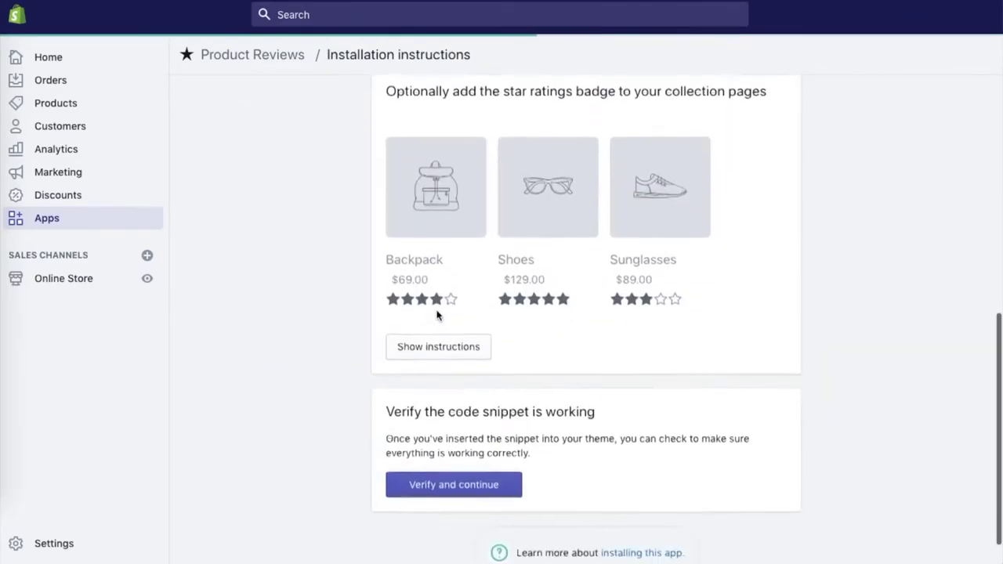
{"action": "scroll", "coordinate": [437, 318], "scroll_direction": "down", "scroll_amount": 1}
{"action": "left_click", "coordinate": [437, 327]}
{"action": "scroll", "coordinate": [437, 329], "scroll_direction": "down", "scroll_amount": 2}
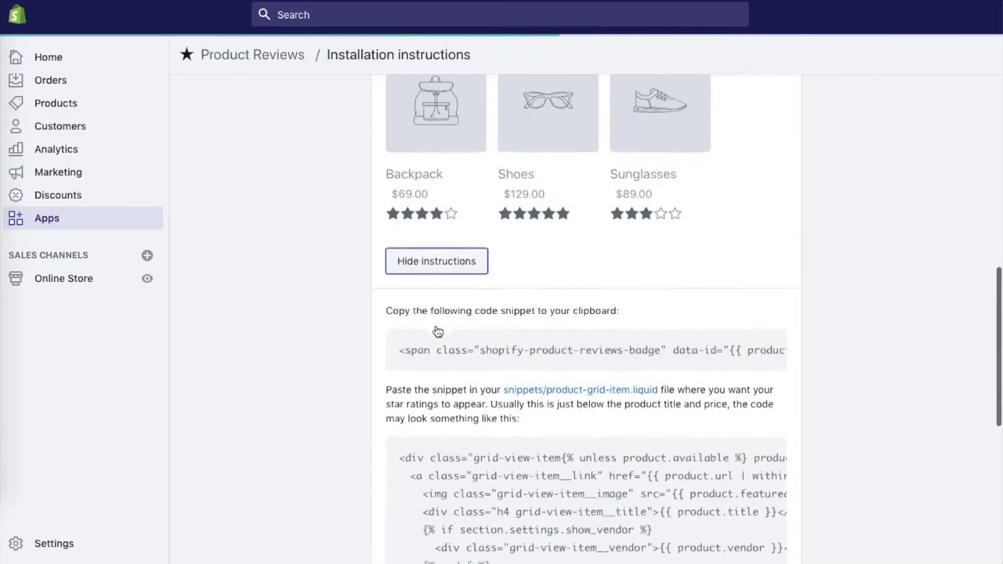
{"action": "scroll", "coordinate": [438, 329], "scroll_direction": "down", "scroll_amount": 2}
{"action": "left_click_drag", "start_coordinate": [479, 258], "coordinate": [897, 280]}
{"action": "key", "text": "ctrl+c"}
- Paste the reviews badge snippet into product-grid-item.liquid and save the file
{"action": "scroll", "coordinate": [898, 280], "scroll_direction": "down", "scroll_amount": 3}
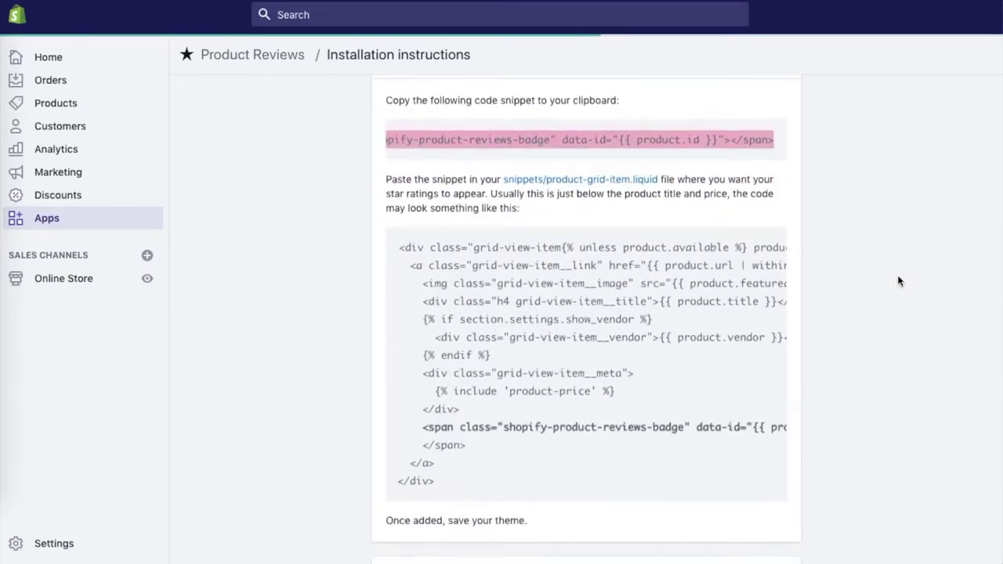
{"action": "left_click", "coordinate": [607, 181]}
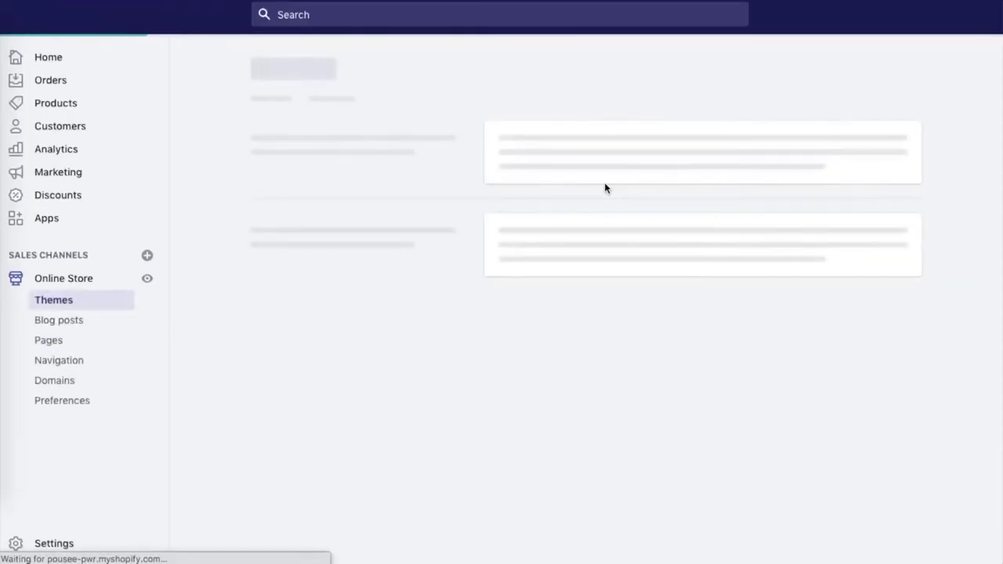
{"action": "key", "text": "ctrl+f"}
{"action": "type", "text": "product"}
{"action": "key", "text": "ctrl+v"}
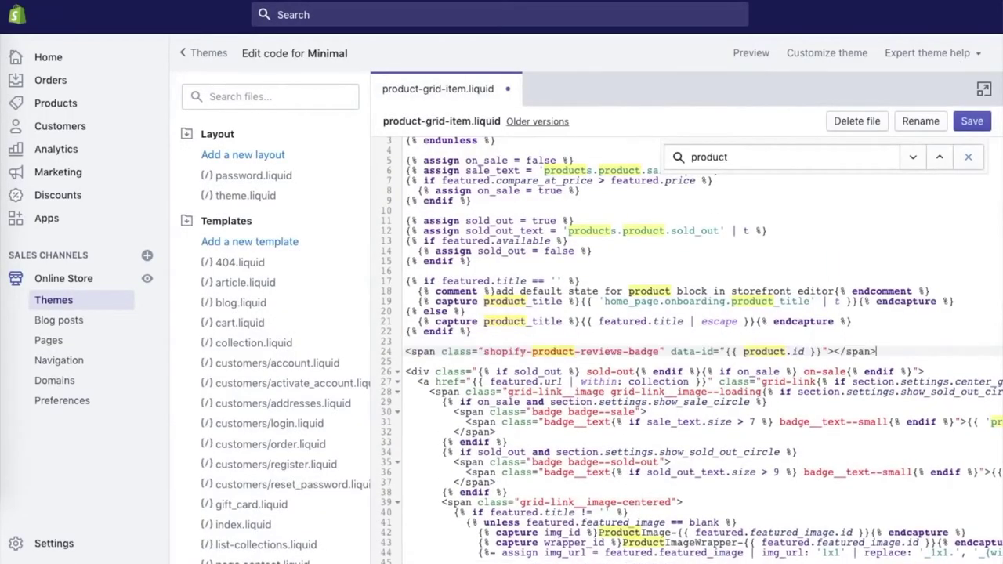
{"action": "key", "text": "ctrl+s"}
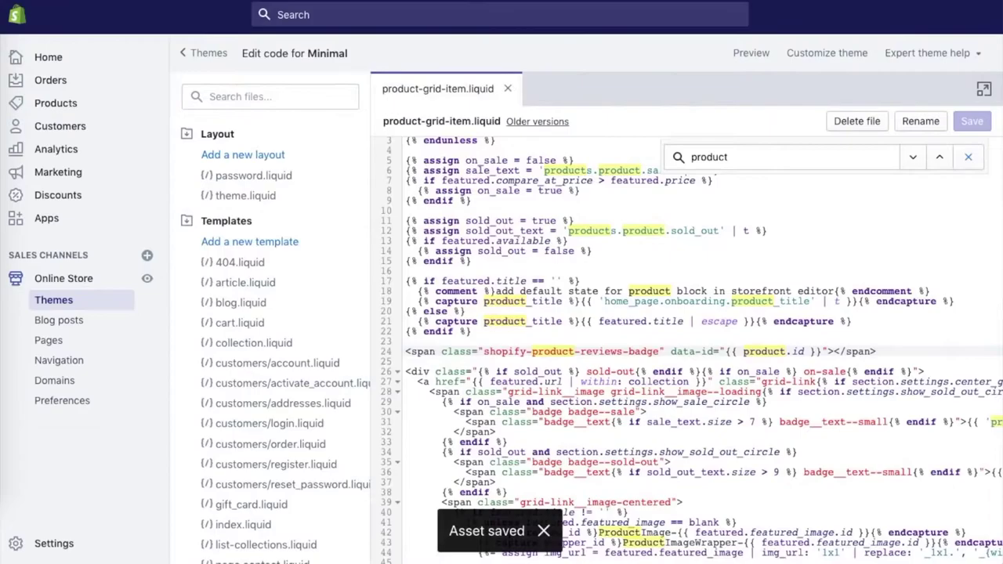
{"action": "key", "text": "ctrl+w"}
- Verify the installation and check the Customer Reviews box on the product page
{"action": "scroll", "coordinate": [649, 369], "scroll_direction": "down", "scroll_amount": 3}
{"action": "left_click", "coordinate": [493, 450]}
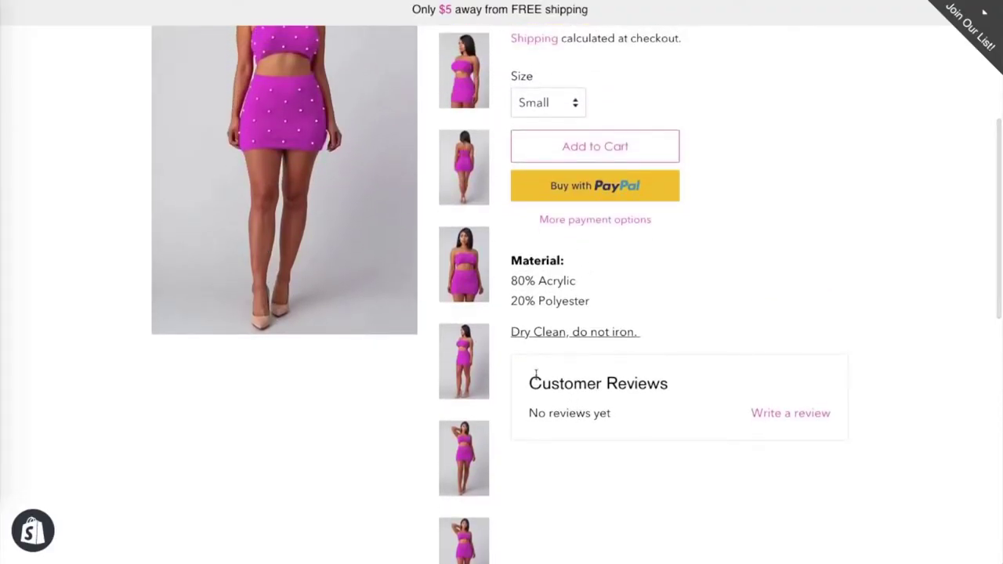
{"action": "left_click_drag", "start_coordinate": [529, 382], "coordinate": [823, 413]}
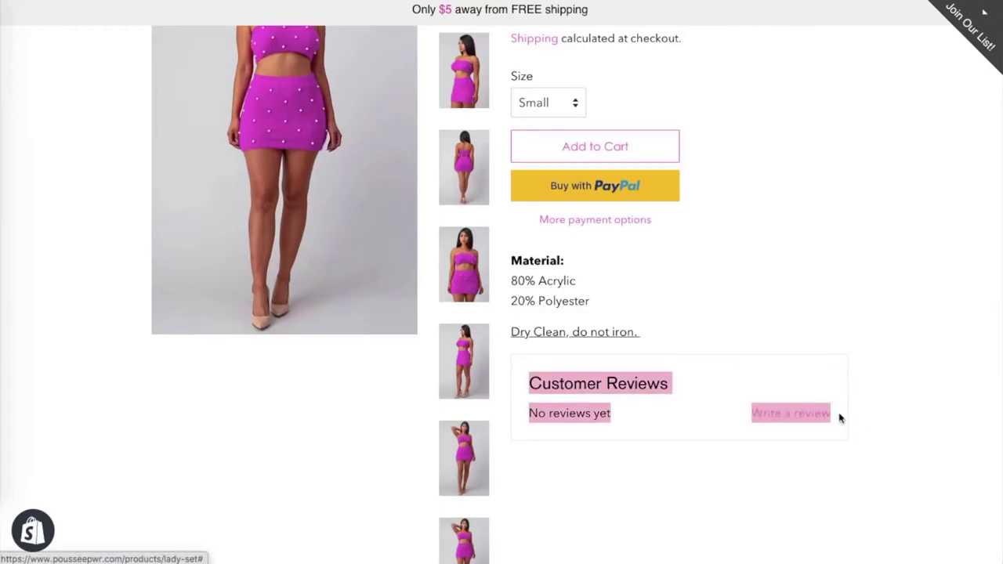
{"action": "left_click", "coordinate": [857, 419]}
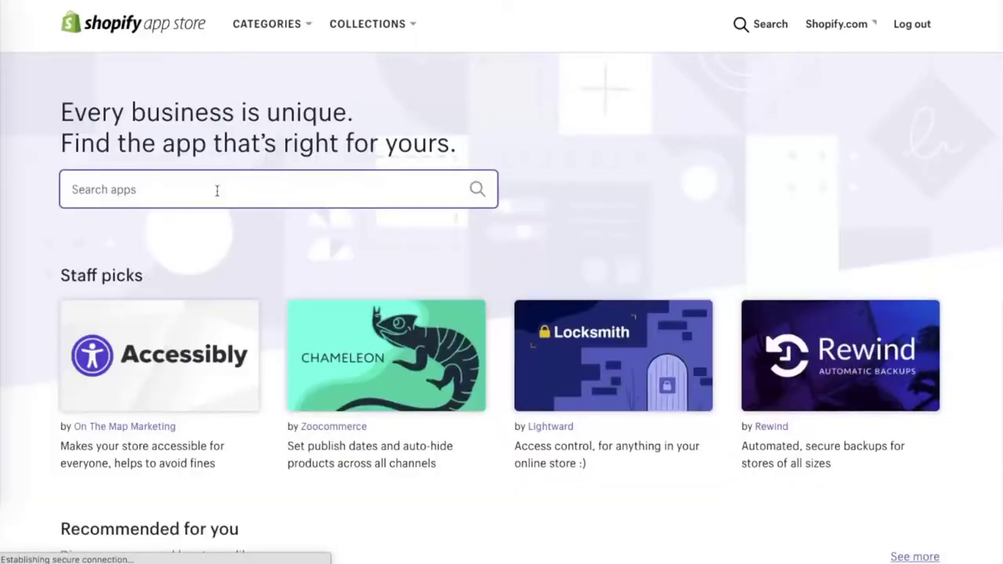
- Search the App Store for 'free shipping' and open the Free Shipping Bar by Hextom listing
{"action": "left_click", "coordinate": [217, 188]}
{"action": "type", "text": "free shipping"}
{"action": "left_click", "coordinate": [217, 267]}
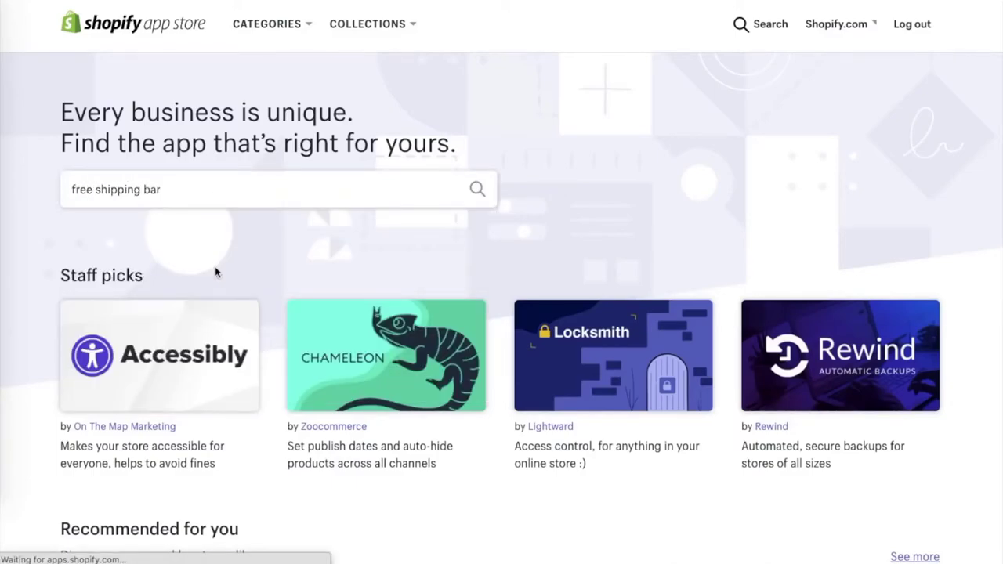
{"action": "scroll", "coordinate": [431, 282], "scroll_direction": "down", "scroll_amount": 1}
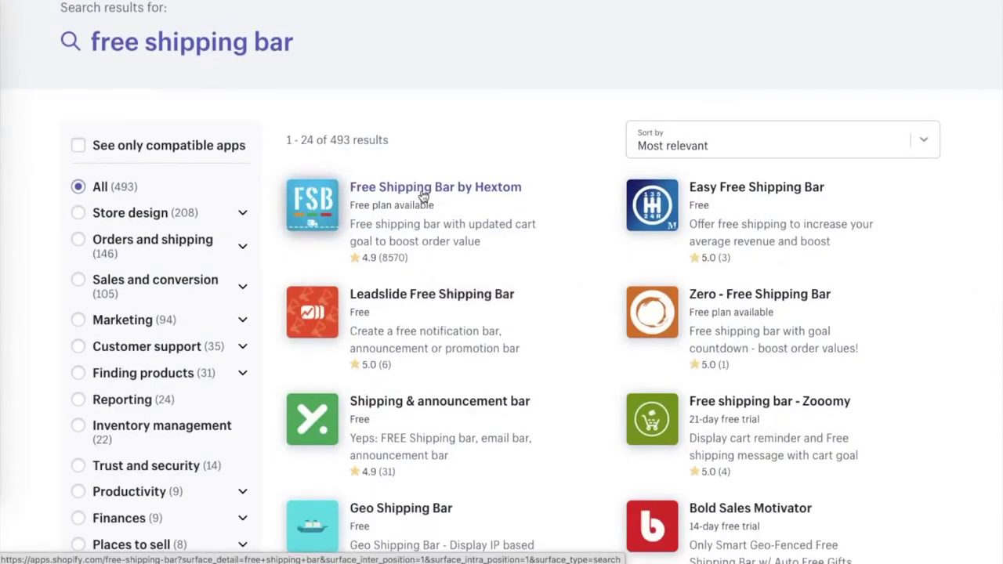
{"action": "left_click", "coordinate": [423, 188]}
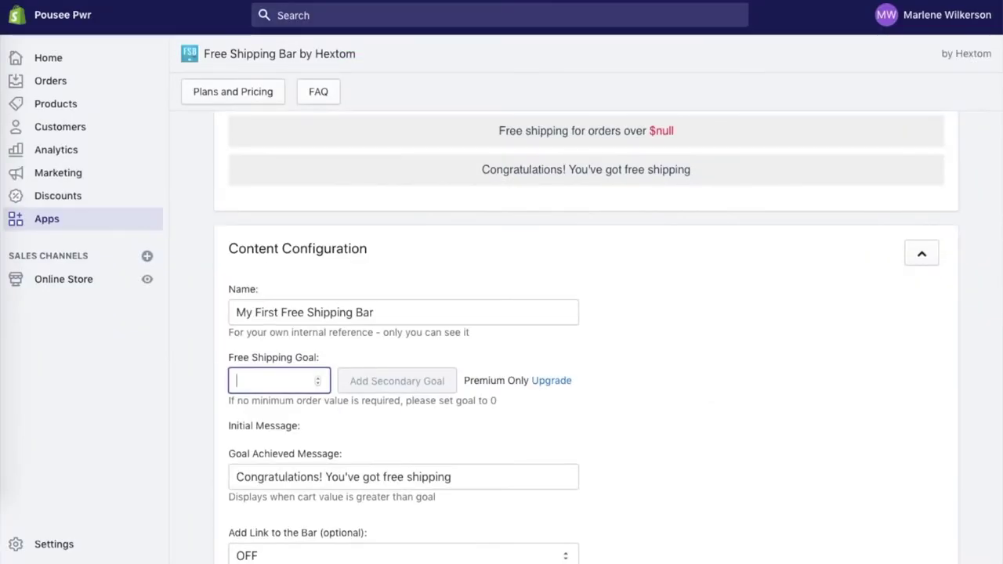
- Set the free shipping goal to 50 and the goal-achieved message to 'You got free Shipping!'
{"action": "type", "text": "50"}
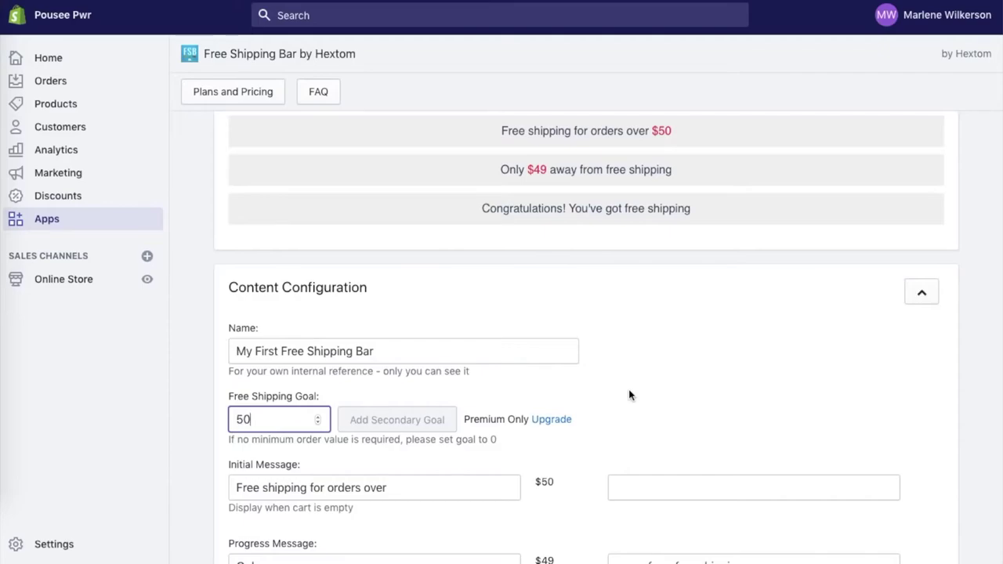
{"action": "scroll", "coordinate": [629, 394], "scroll_direction": "down", "scroll_amount": 5}
{"action": "triple_click", "coordinate": [352, 313]}
{"action": "type", "text": "You got free Shipping"}
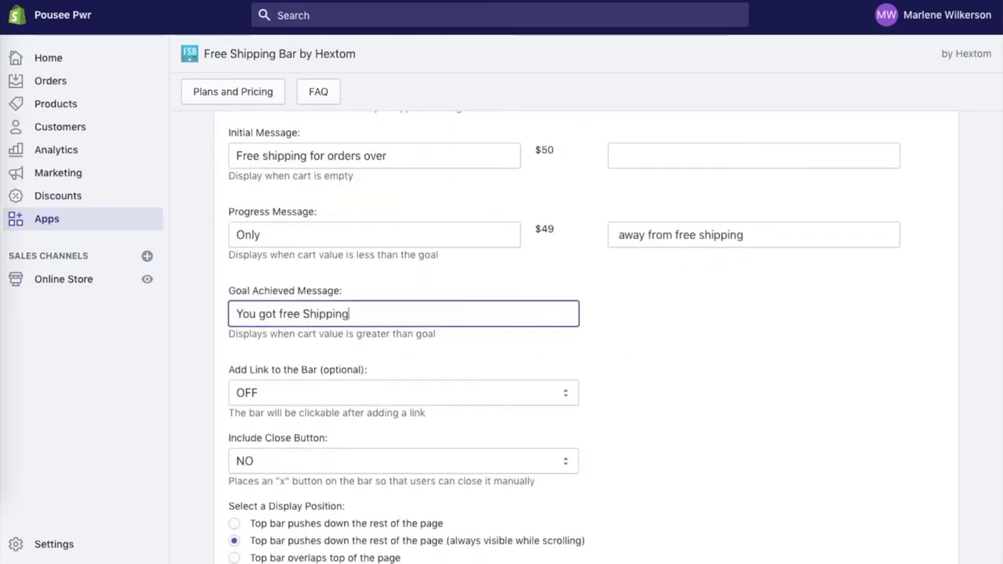
{"action": "type", "text": "!"}
- Change the word 'free' in the progress message to 'FREE'
{"action": "scroll", "coordinate": [477, 298], "scroll_direction": "up", "scroll_amount": 5}
{"action": "scroll", "coordinate": [600, 251], "scroll_direction": "down", "scroll_amount": 4}
{"action": "left_click", "coordinate": [695, 321]}
{"action": "double_click", "coordinate": [695, 320]}
{"action": "type", "text": "FREE"}
- Make the special text colour pink, save the bar, and search the App Store for Instafeed
{"action": "scroll", "coordinate": [695, 320], "scroll_direction": "up", "scroll_amount": 5}
{"action": "scroll", "coordinate": [716, 366], "scroll_direction": "down", "scroll_amount": 8}
{"action": "left_click", "coordinate": [728, 240]}
{"action": "left_click", "coordinate": [800, 266]}
{"action": "left_click", "coordinate": [692, 302]}
{"action": "scroll", "coordinate": [693, 301], "scroll_direction": "down", "scroll_amount": 5}
{"action": "scroll", "coordinate": [693, 305], "scroll_direction": "down", "scroll_amount": 15}
{"action": "left_click", "coordinate": [918, 439]}
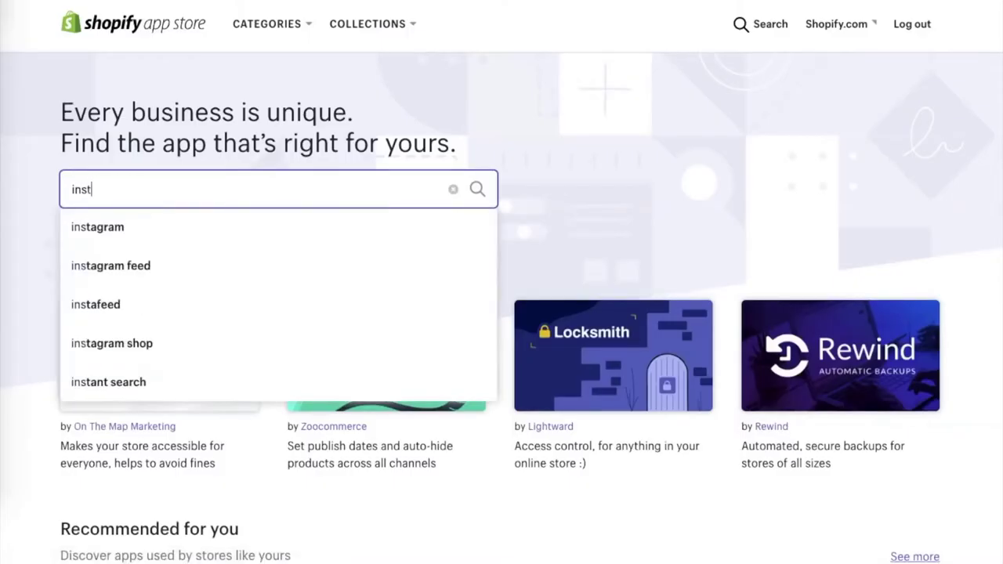
{"action": "type", "text": "a"}
{"action": "left_click", "coordinate": [308, 292]}
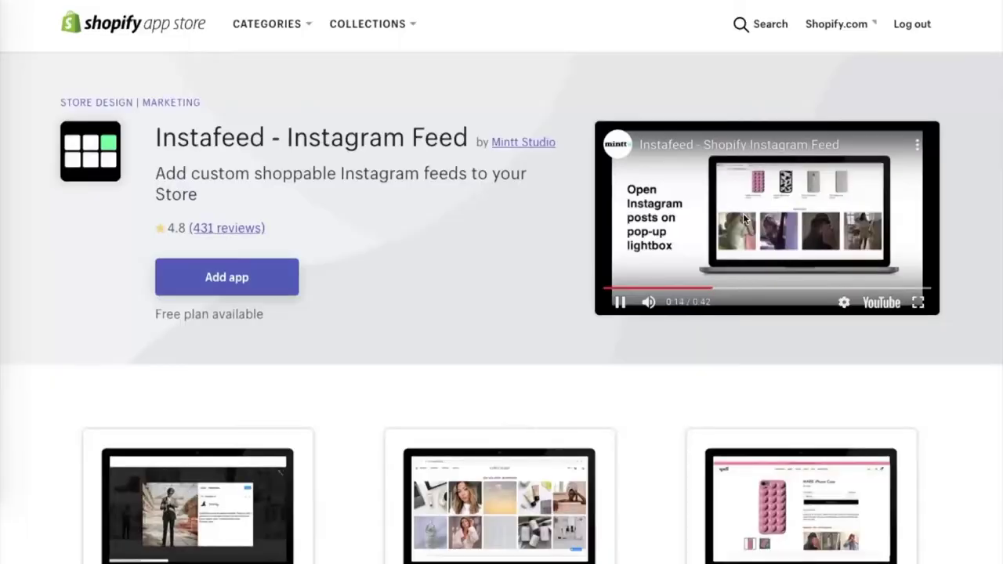
- Browse the Instafeed Media gallery images, then add Instafeed to the store
{"action": "scroll", "coordinate": [667, 362], "scroll_direction": "down", "scroll_amount": 10}
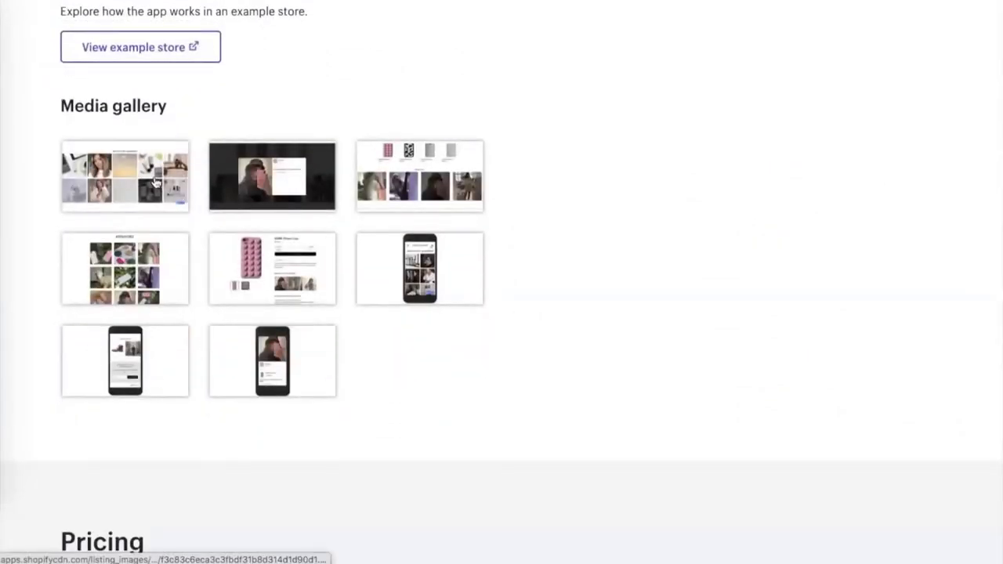
{"action": "left_click", "coordinate": [155, 182]}
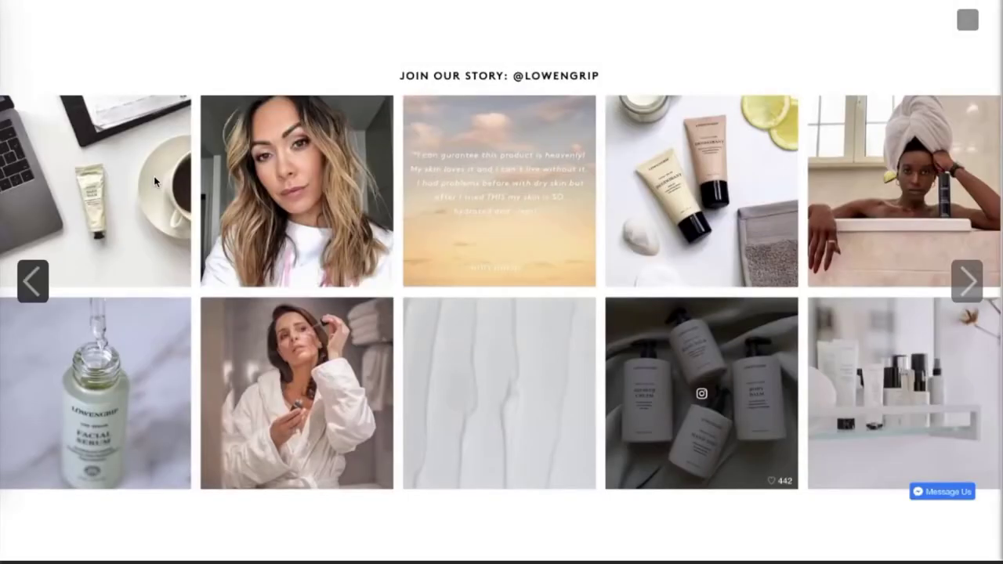
{"action": "key", "text": "Right"}
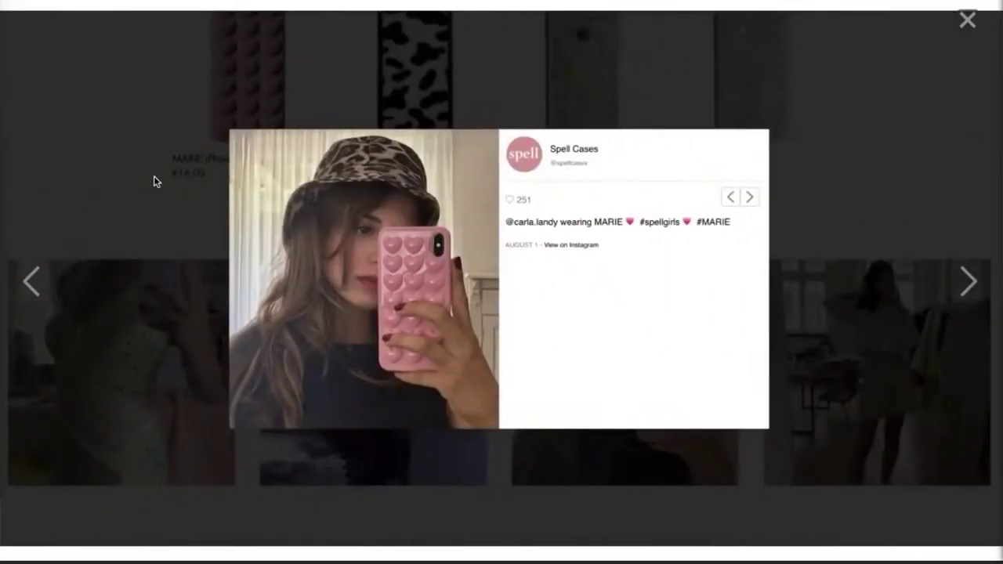
{"action": "key", "text": "Right"}
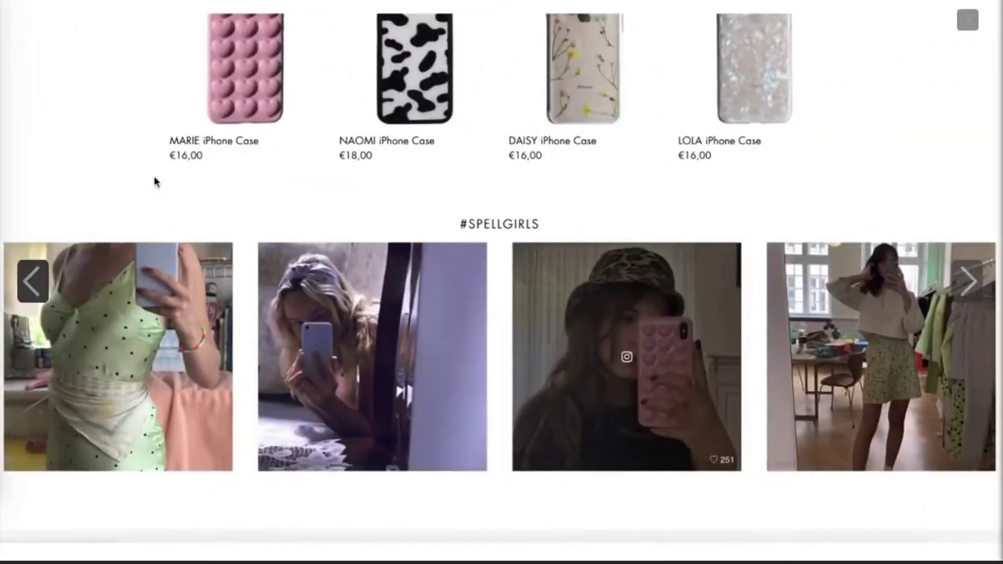
{"action": "key", "text": "Right"}
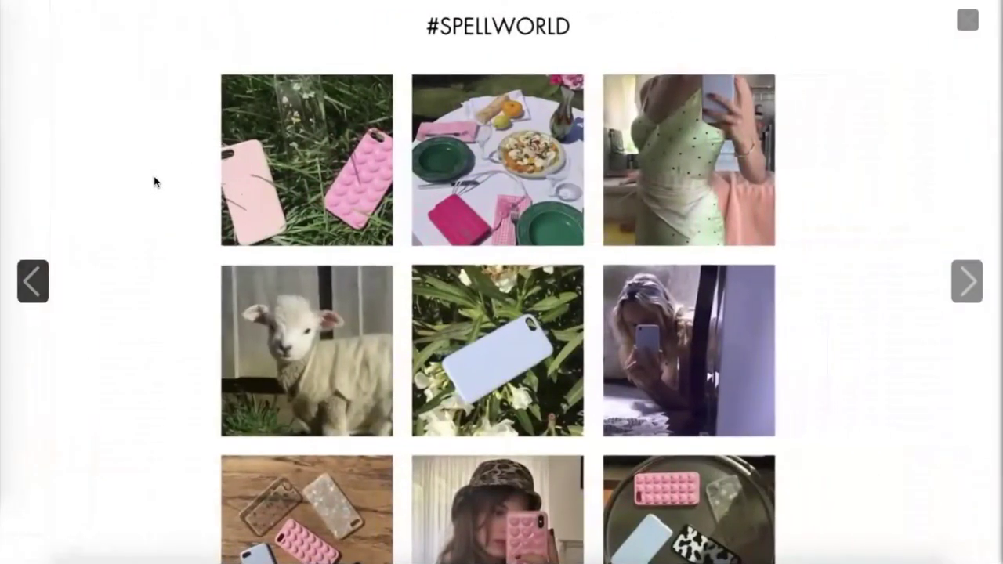
{"action": "key", "text": "Right"}
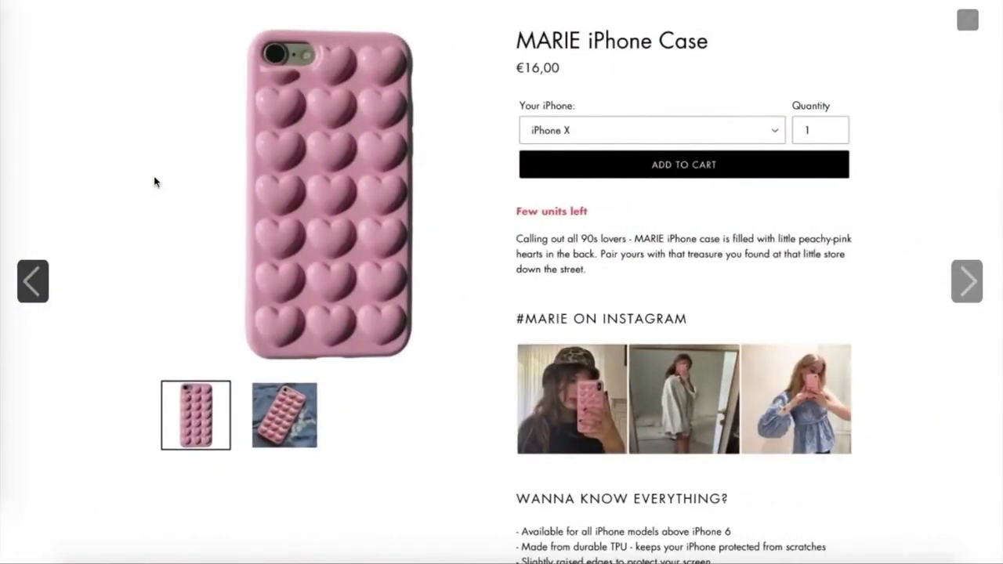
{"action": "key", "text": "Right"}
{"action": "key", "text": "Right"}
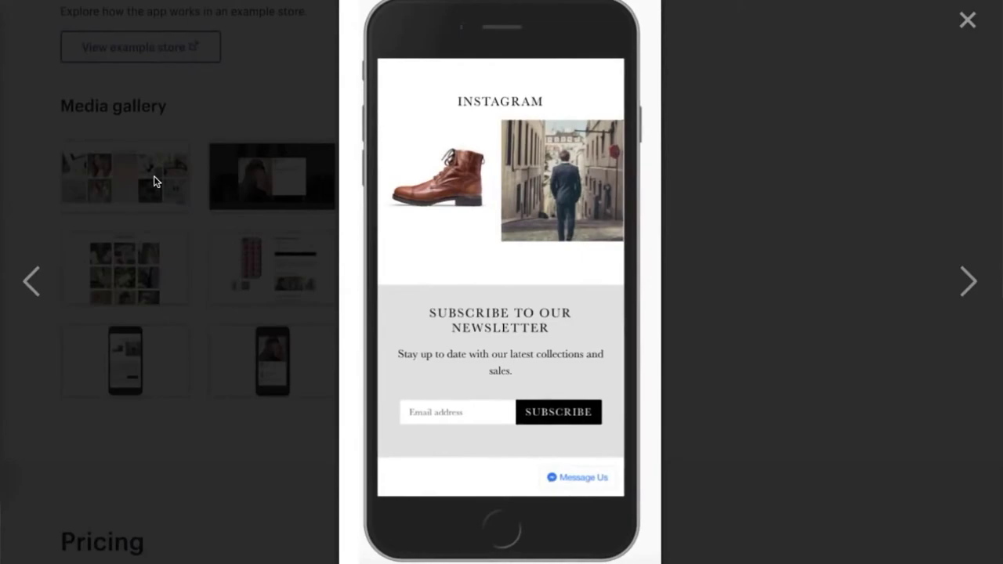
{"action": "key", "text": "Right"}
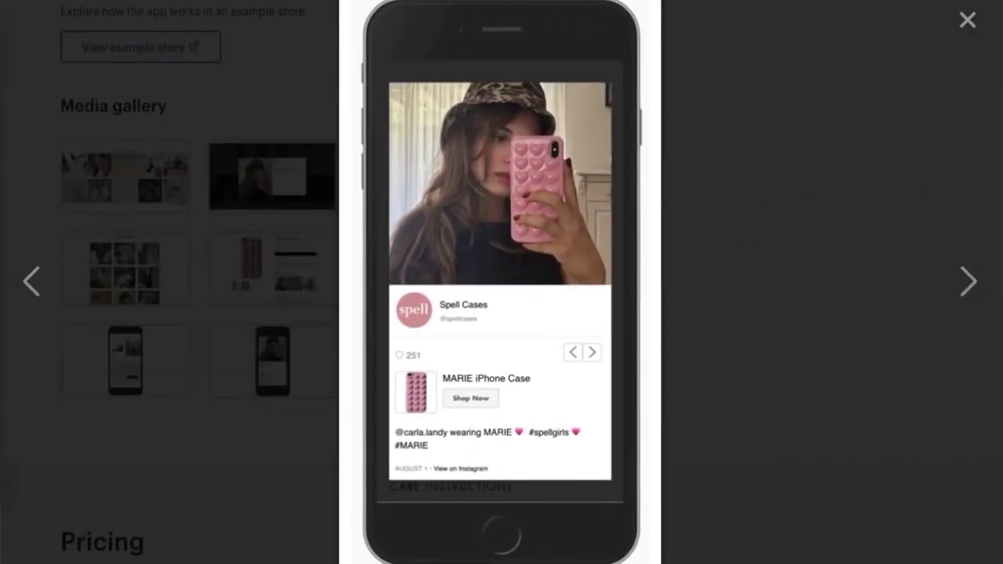
{"action": "left_click", "coordinate": [957, 21]}
{"action": "scroll", "coordinate": [687, 199], "scroll_direction": "up", "scroll_amount": 15}
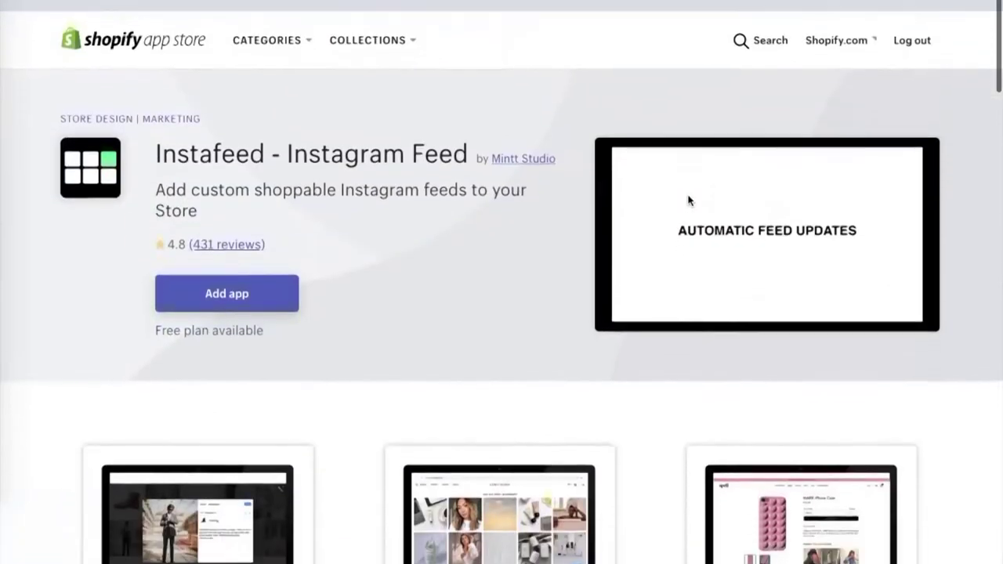
{"action": "left_click", "coordinate": [211, 278]}
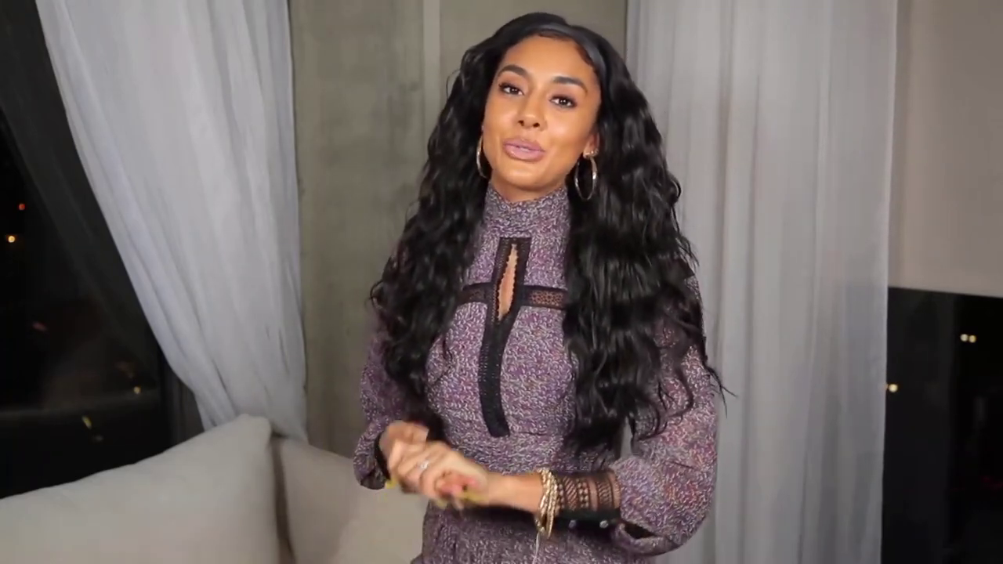
- Search the App Store for 'email marketing' apps and browse the results
{"action": "left_click", "coordinate": [206, 196]}
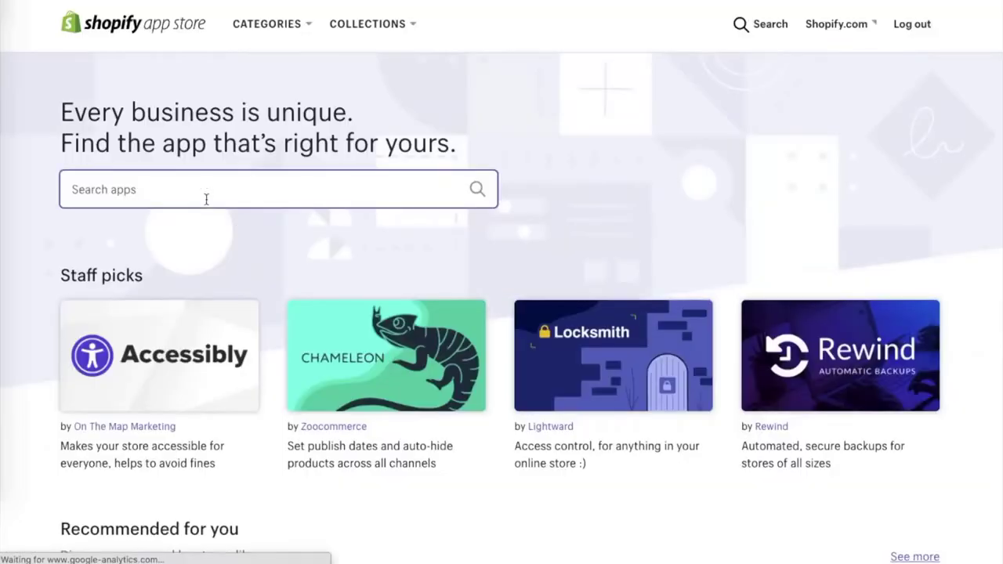
{"action": "type", "text": "email ma"}
{"action": "left_click", "coordinate": [201, 227]}
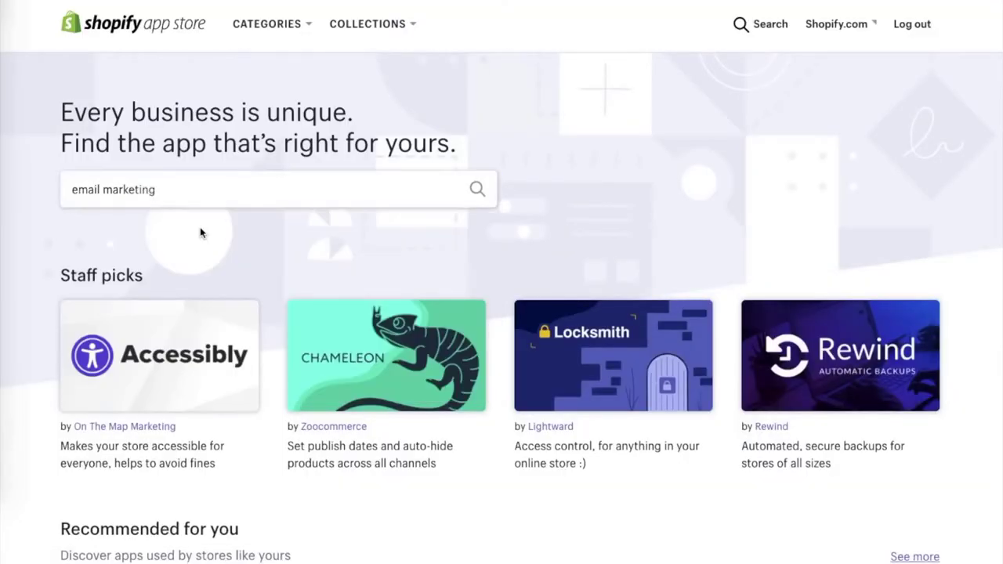
{"action": "scroll", "coordinate": [232, 225], "scroll_direction": "down", "scroll_amount": 2}
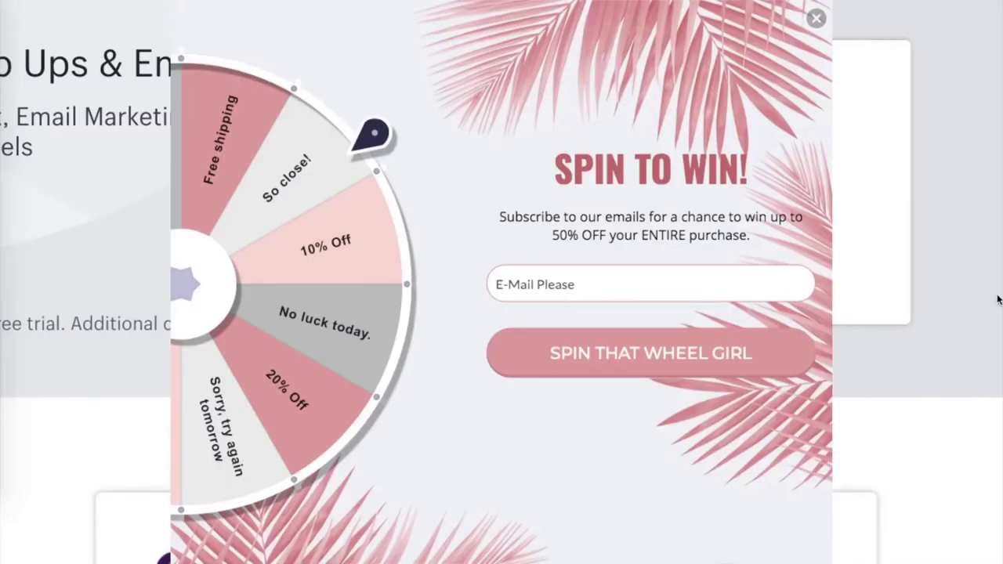